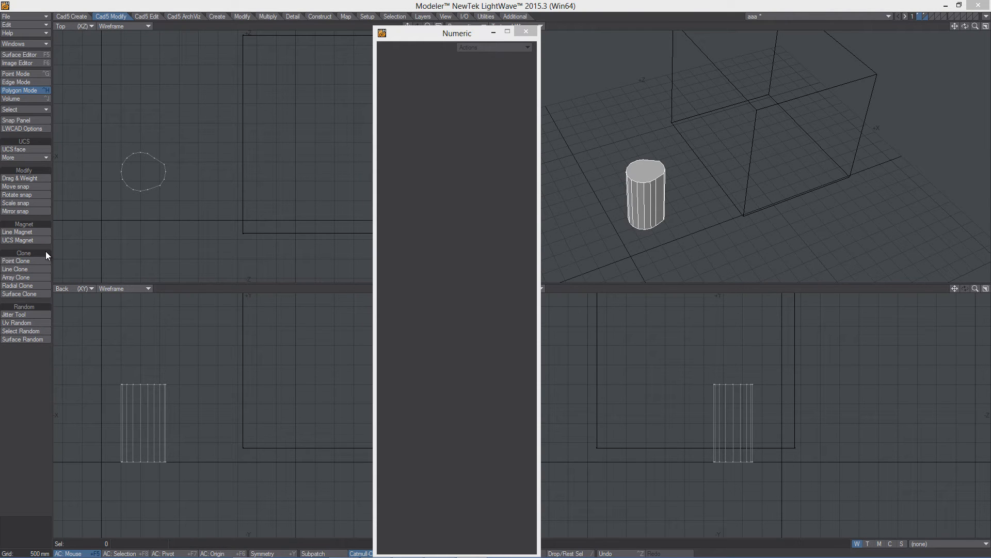
- Start the Point Clone tool and switch the clone source to Lib and back to Scene
click(16, 260)
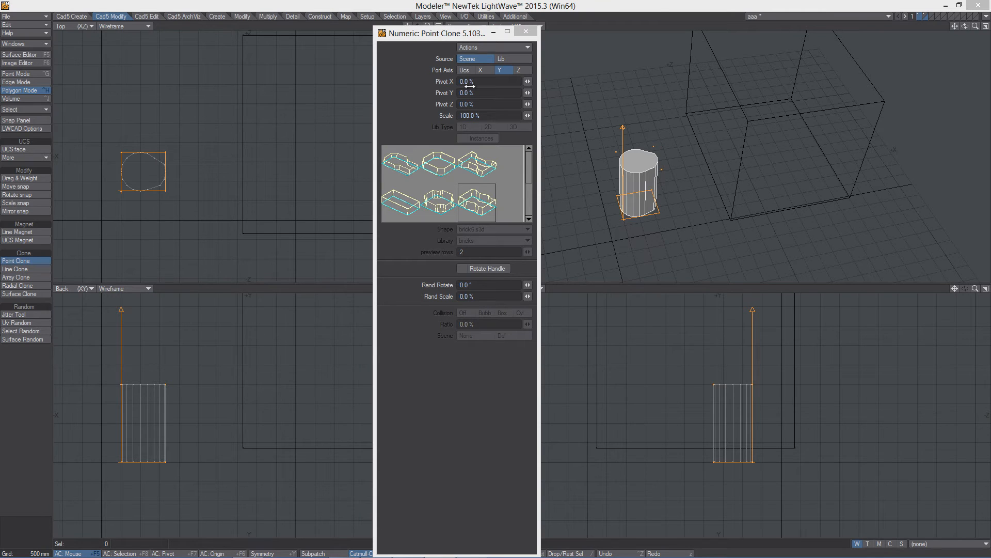
click(510, 60)
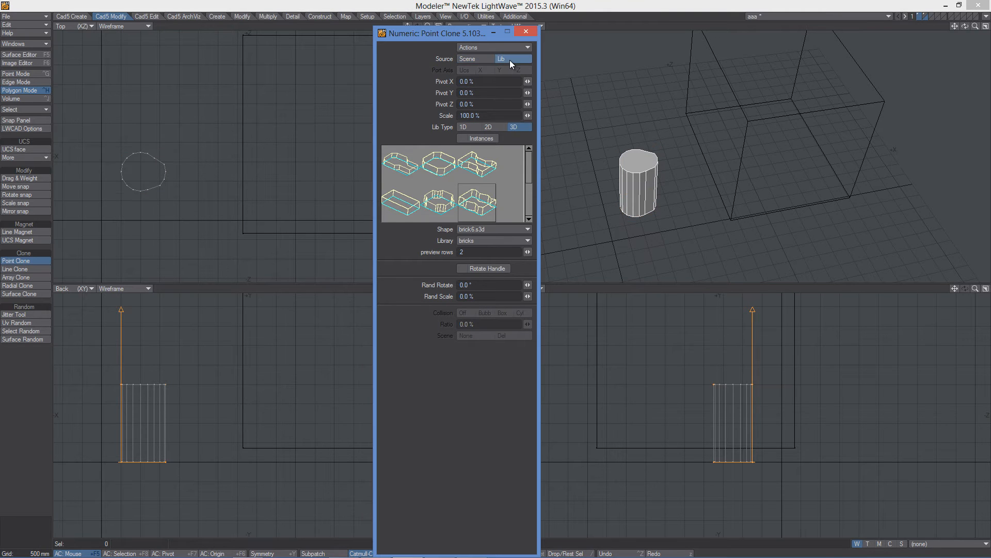
click(469, 59)
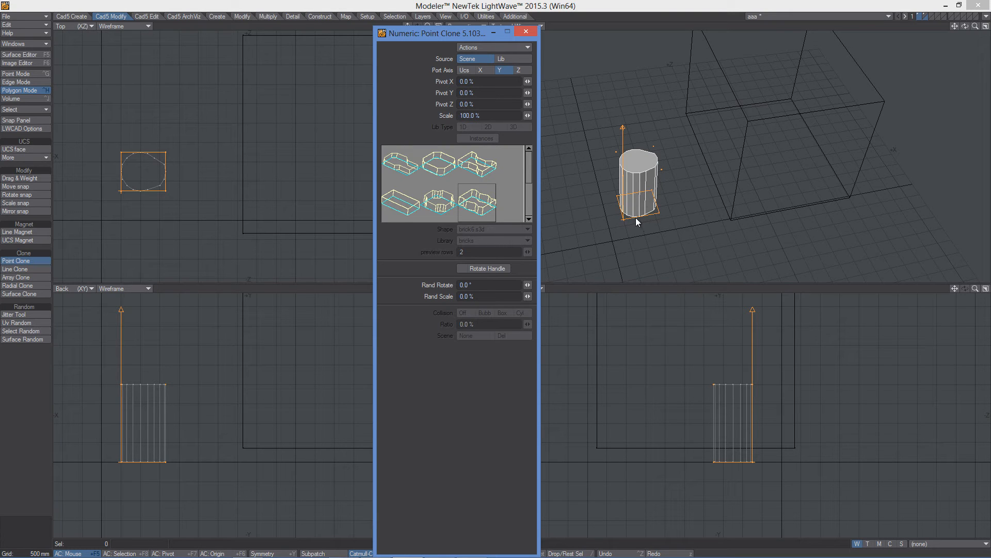
- Cycle the port axis through X, Y and Z and back to Ucs
click(480, 70)
click(500, 70)
click(521, 70)
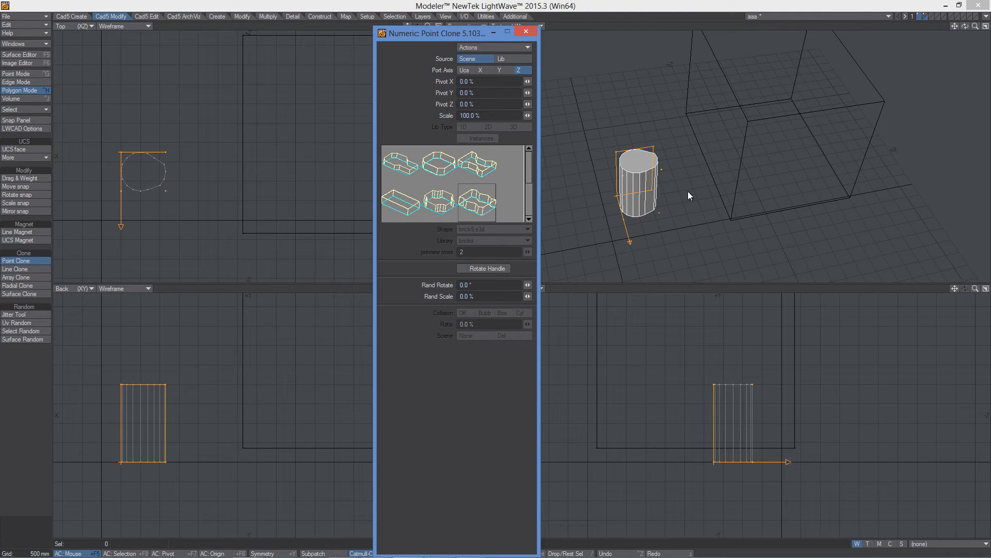
click(465, 71)
- Try placing point clones of the cylinder in the perspective view and undo them
alt+drag(709, 199, 762, 151)
mouse_move(703, 181)
alt+mouse_down()
mouse_move(719, 157)
mouse_move(702, 170)
alt+mouse_up()
alt+shift+drag(762, 176, 736, 198)
mouse_move(816, 157)
alt+mouse_down()
mouse_move(799, 167)
mouse_move(752, 122)
alt+mouse_up()
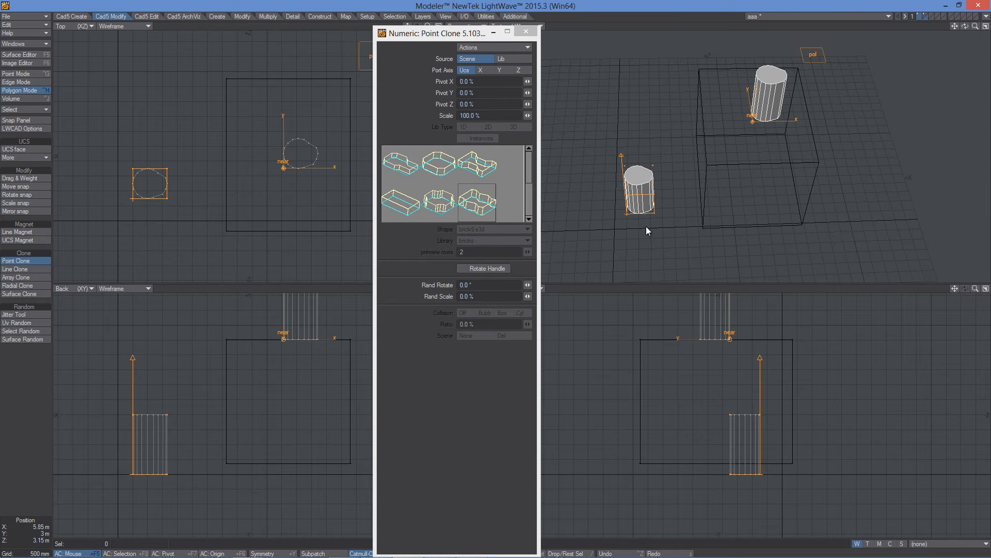
mouse_move(785, 143)
alt+mouse_down()
mouse_move(755, 219)
mouse_move(723, 209)
mouse_move(716, 193)
alt+mouse_up()
key(ctrl+z)
click(765, 173)
alt+drag(762, 170, 630, 160)
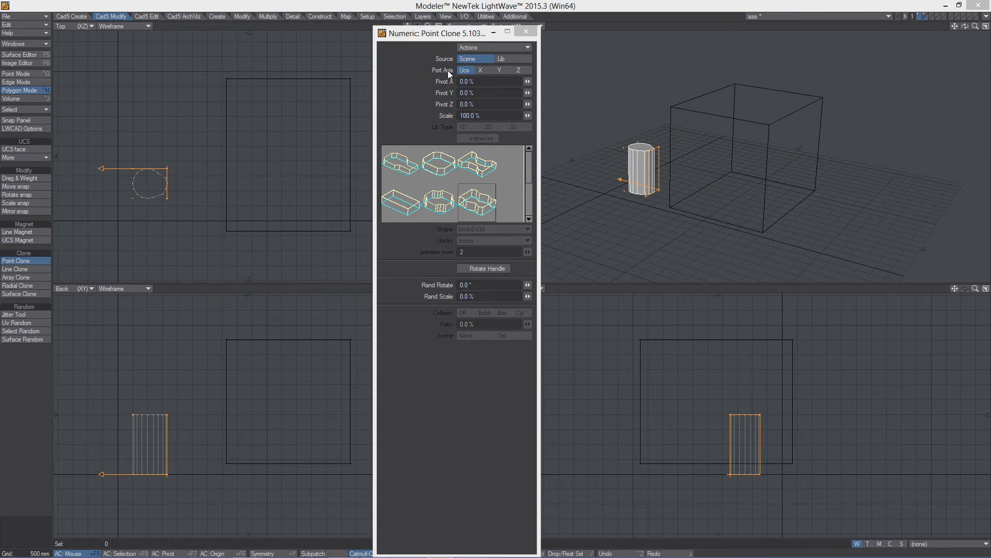
- Switch to Line Clone and draw a curved spline path of six cylinder clones in the top and back views
click(15, 269)
mouse_move(201, 255)
mouse_down()
mouse_move(253, 210)
mouse_move(281, 119)
mouse_move(172, 72)
mouse_move(308, 56)
mouse_up()
mouse_move(224, 484)
mouse_down()
mouse_move(206, 368)
mouse_move(331, 377)
mouse_move(336, 386)
mouse_up()
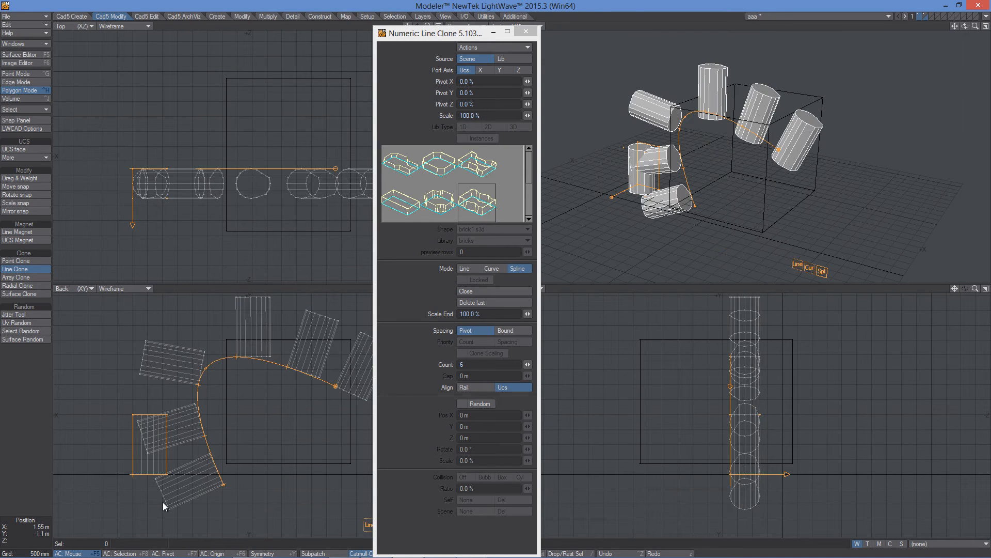
- Reshape the spline path in the side view and clear the line clone
click(16, 539)
click(650, 445)
click(662, 355)
click(839, 357)
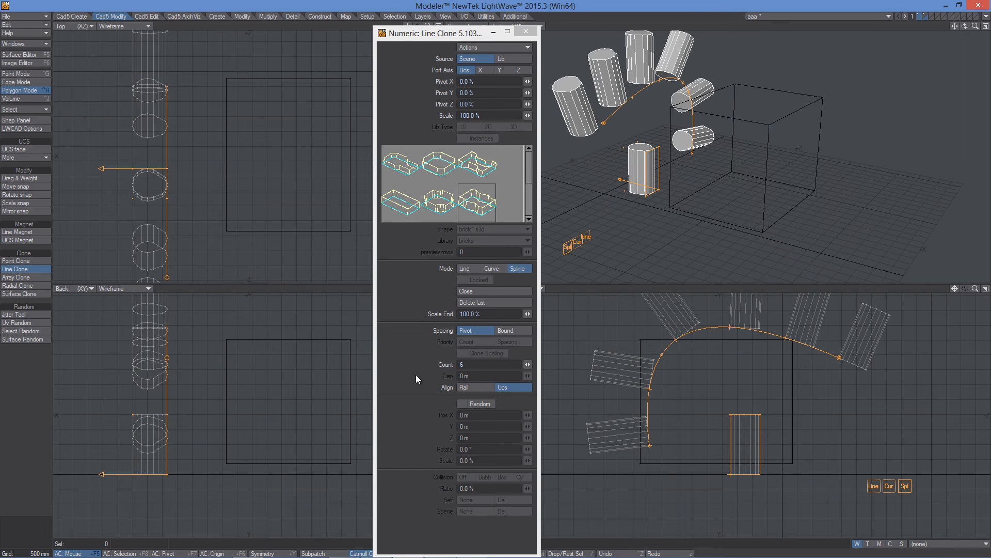
click(25, 533)
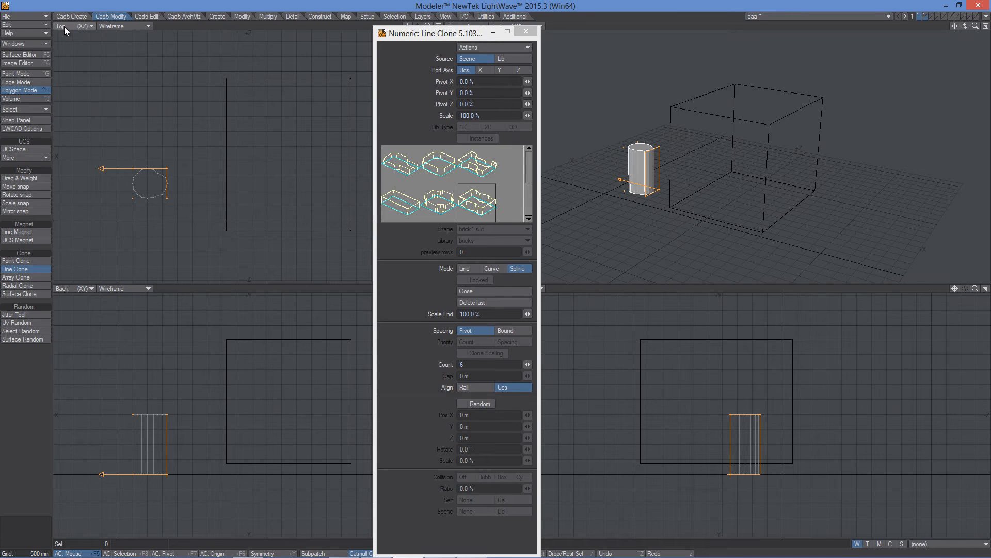
- Set the port axis to Y and place a single point clone of the cylinder in the top view
click(504, 69)
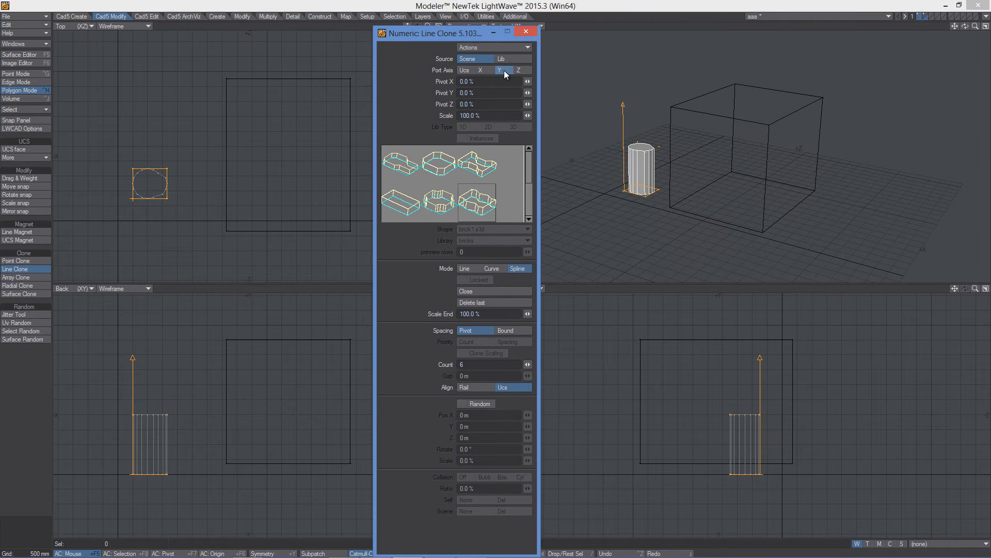
mouse_move(842, 176)
alt+mouse_down()
mouse_move(741, 214)
mouse_move(720, 168)
mouse_move(730, 153)
alt+mouse_up()
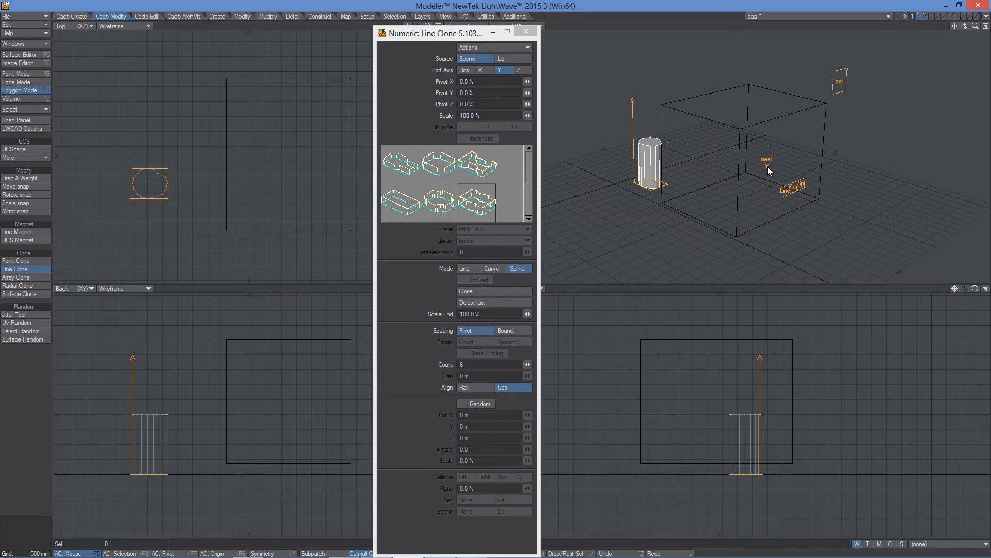
mouse_move(752, 200)
mouse_down()
mouse_move(852, 106)
mouse_move(873, 99)
mouse_move(751, 186)
mouse_move(854, 116)
mouse_up()
key(Return)
key(Return)
mouse_move(773, 148)
alt+mouse_down()
mouse_move(739, 197)
mouse_move(719, 88)
alt+mouse_up()
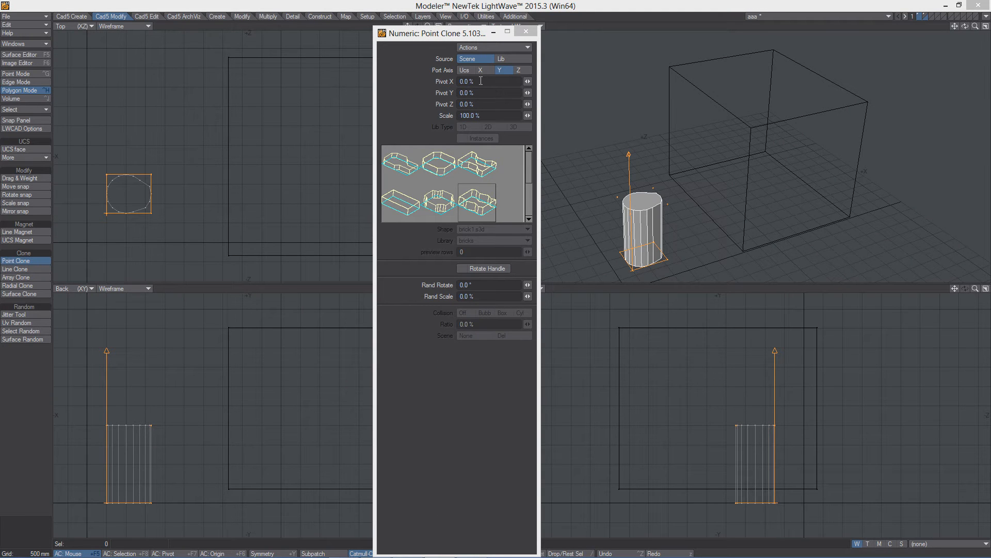
click(258, 191)
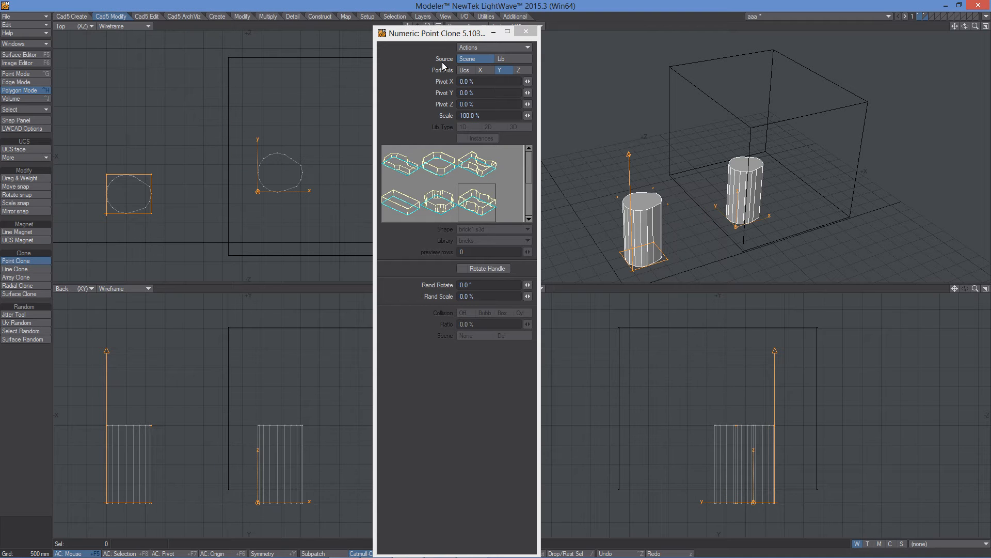
- Set the clone pivot to 44.0 % in X and 32.5 % in Y
drag(527, 82, 551, 81)
drag(528, 93, 549, 92)
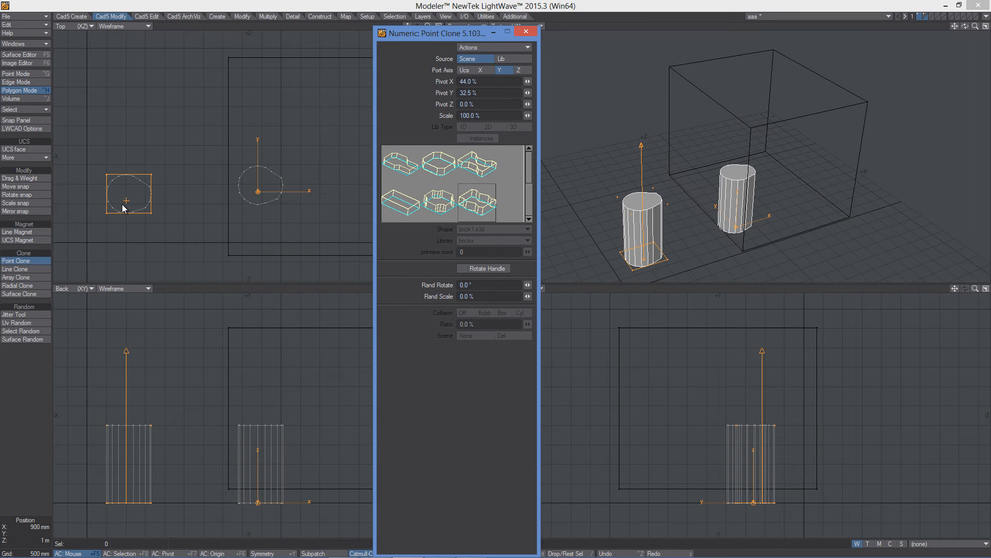
mouse_move(528, 115)
mouse_down()
mouse_move(498, 116)
mouse_move(516, 116)
mouse_up()
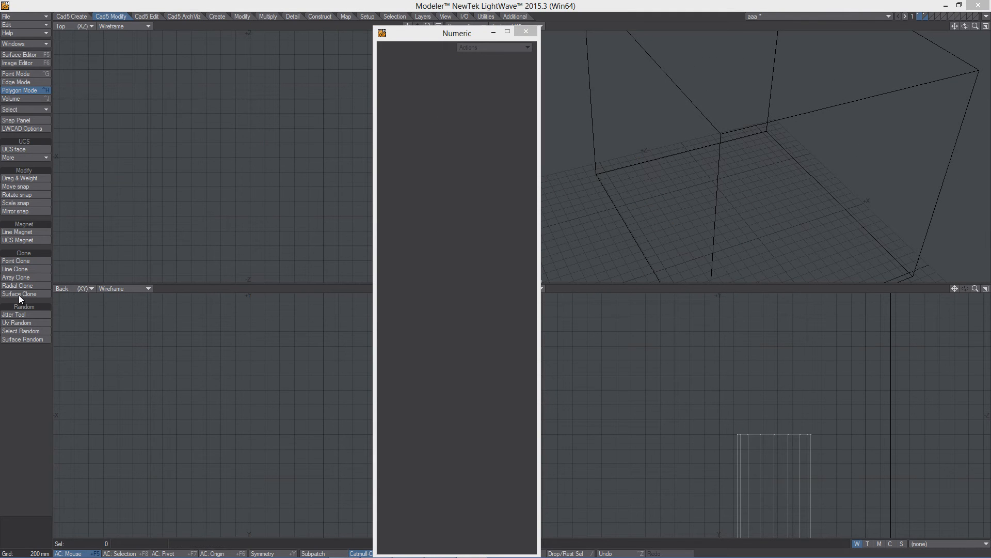
- Switch to Line Clone with the Lib source and draw a curved path of library bricks in the top view
click(16, 270)
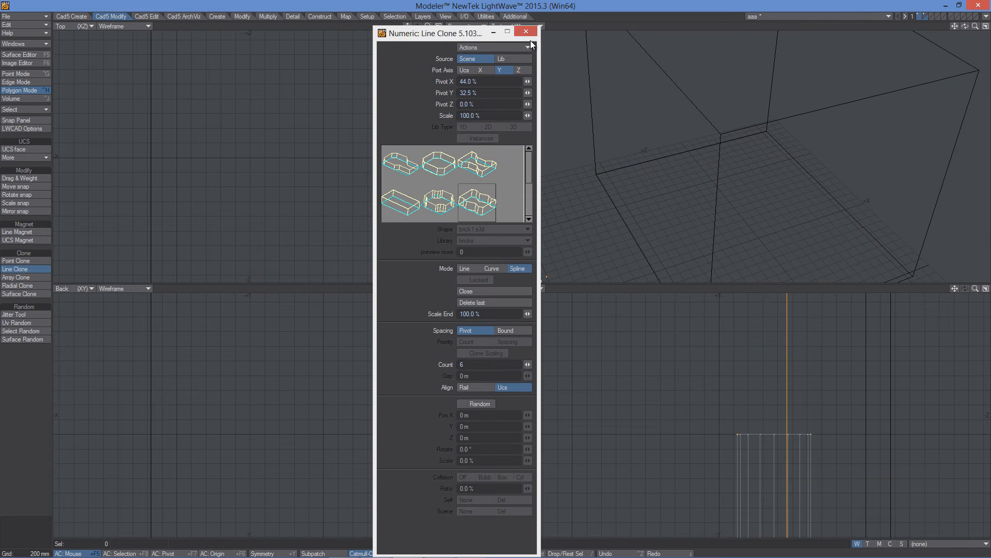
click(507, 58)
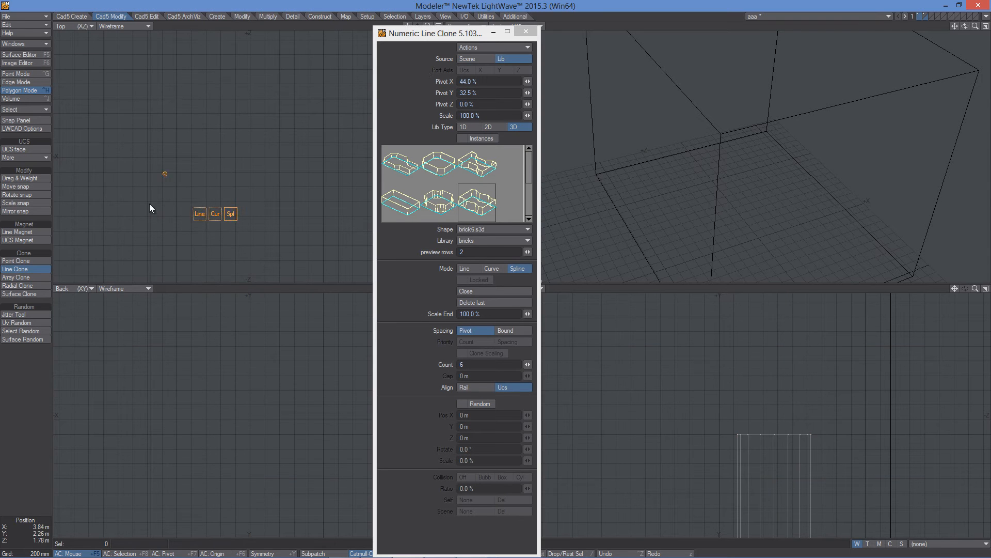
click(218, 130)
drag(285, 144, 302, 149)
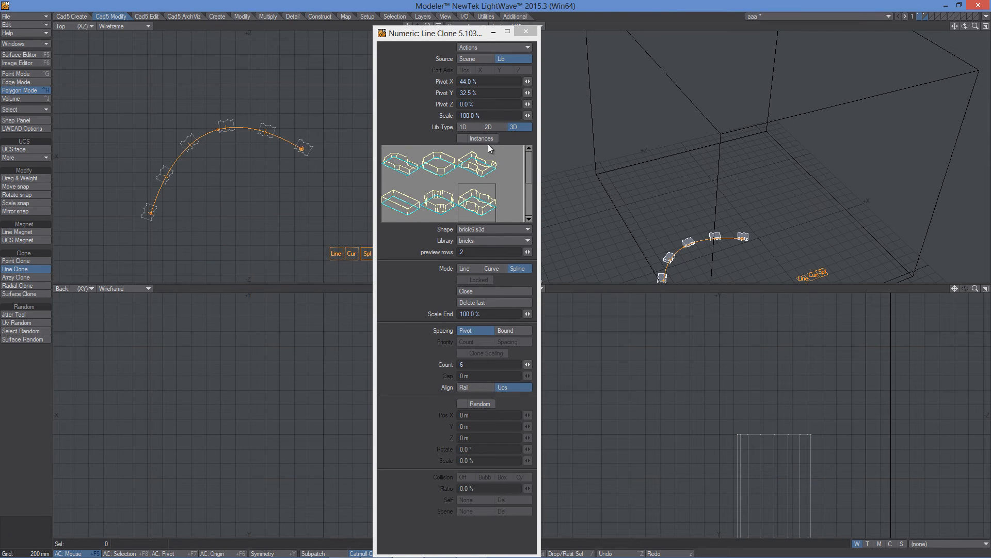
- Try the 1D and 2D library types and return to the 3D bricks library
click(464, 127)
click(489, 126)
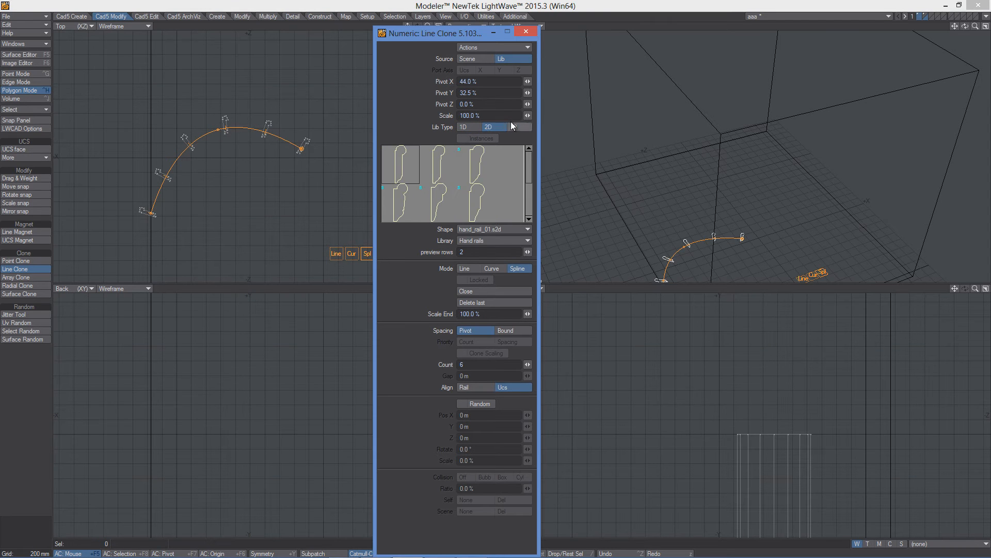
click(515, 128)
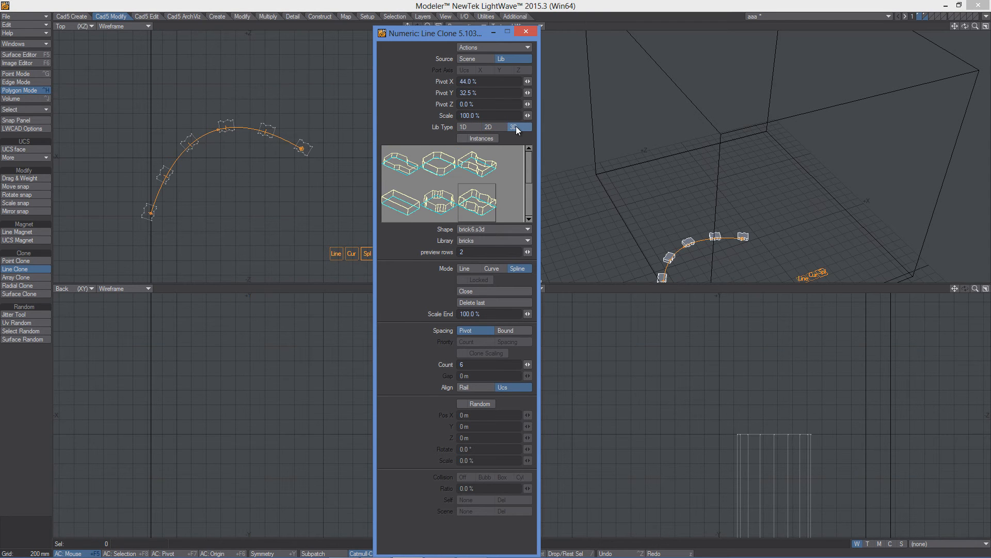
- Adjust the end of the brick path in the top view and turn on Instances
alt+shift+drag(707, 233, 737, 174)
scroll(738, 173, up, 4)
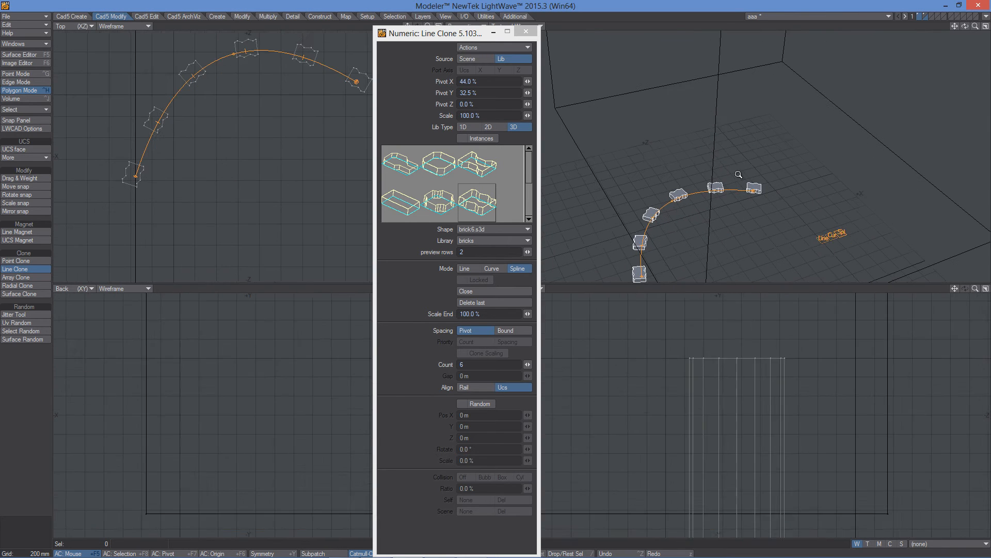
alt+drag(242, 132, 234, 163)
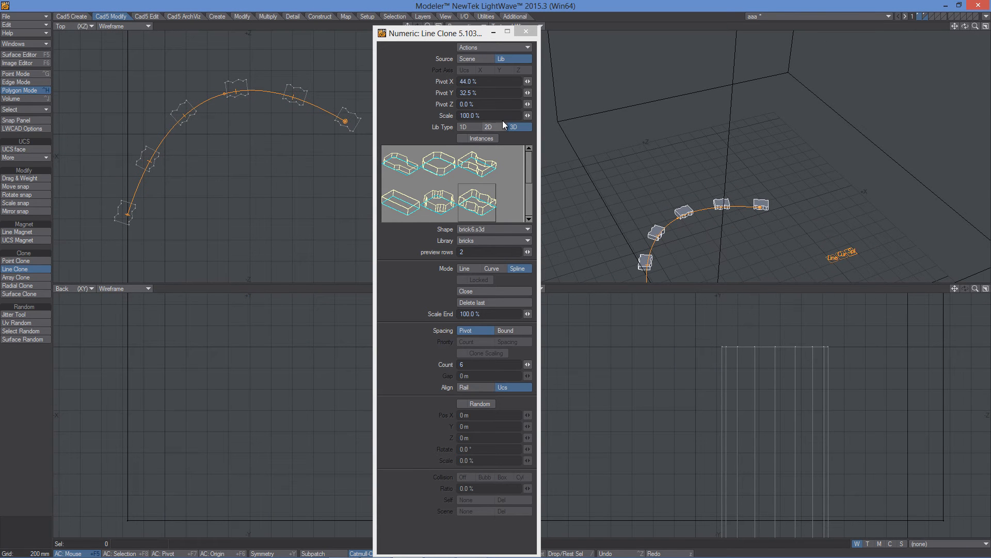
click(462, 139)
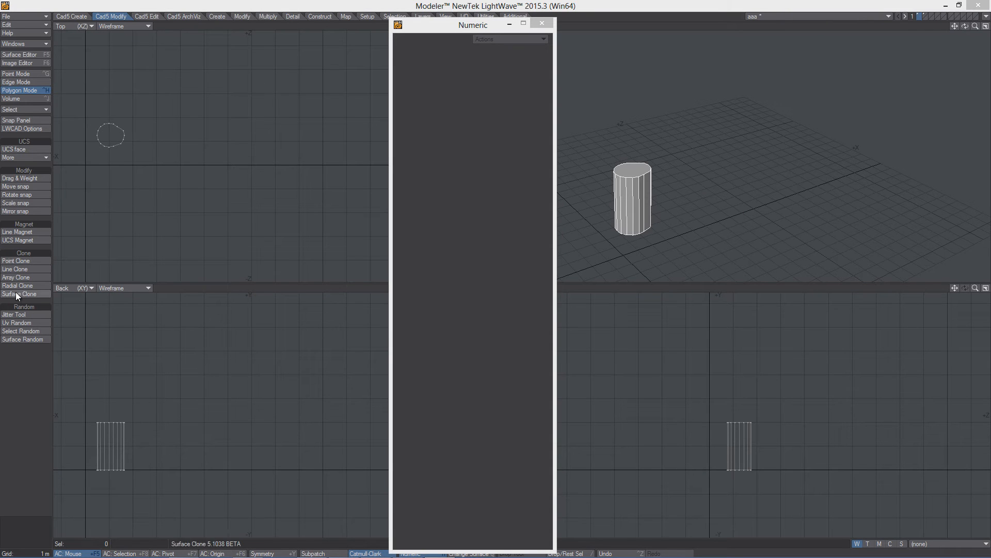
- Place a point clone of the cylinder in the top view and rotate it with Rotate Handle enabled
click(20, 260)
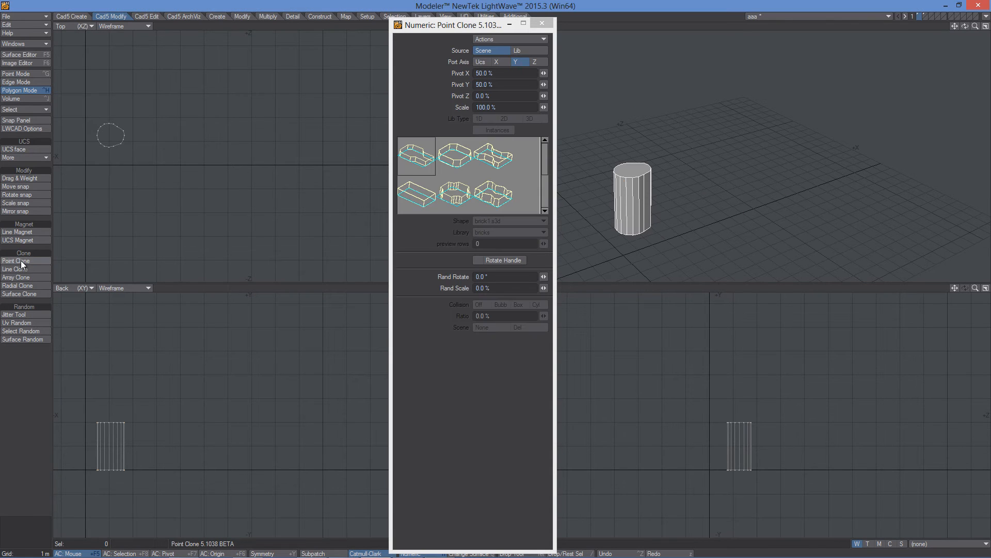
click(264, 185)
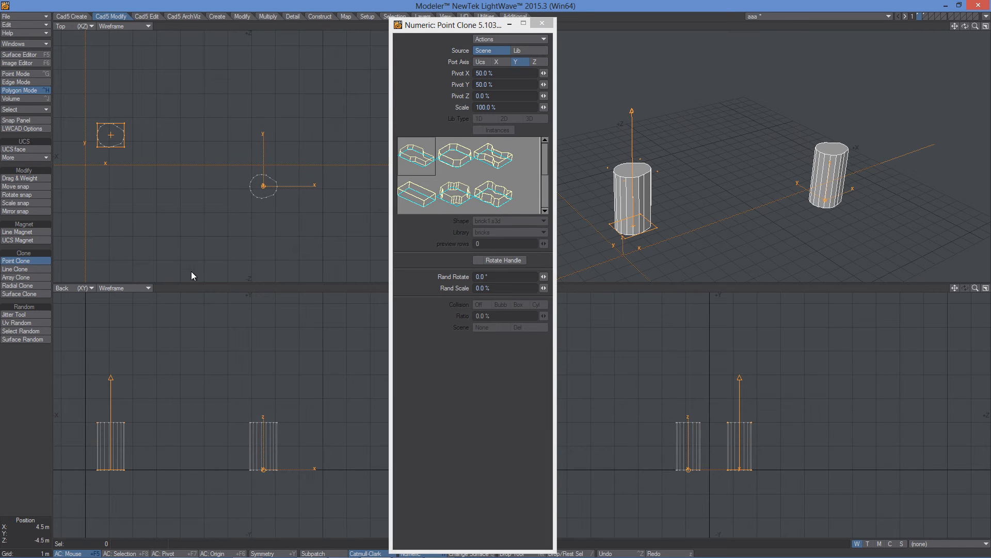
click(479, 260)
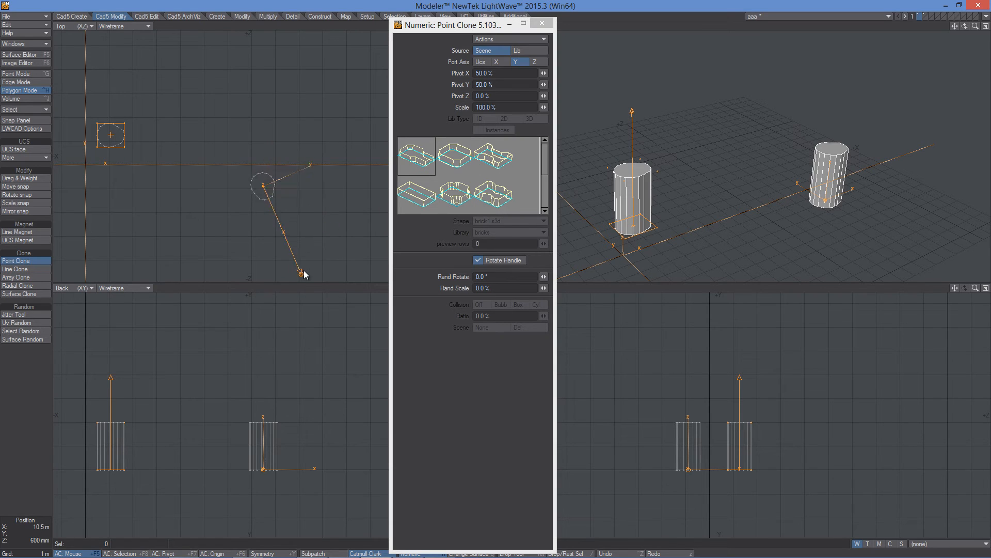
mouse_move(316, 212)
mouse_down()
mouse_move(322, 140)
mouse_move(337, 262)
mouse_move(323, 103)
mouse_move(323, 125)
mouse_up()
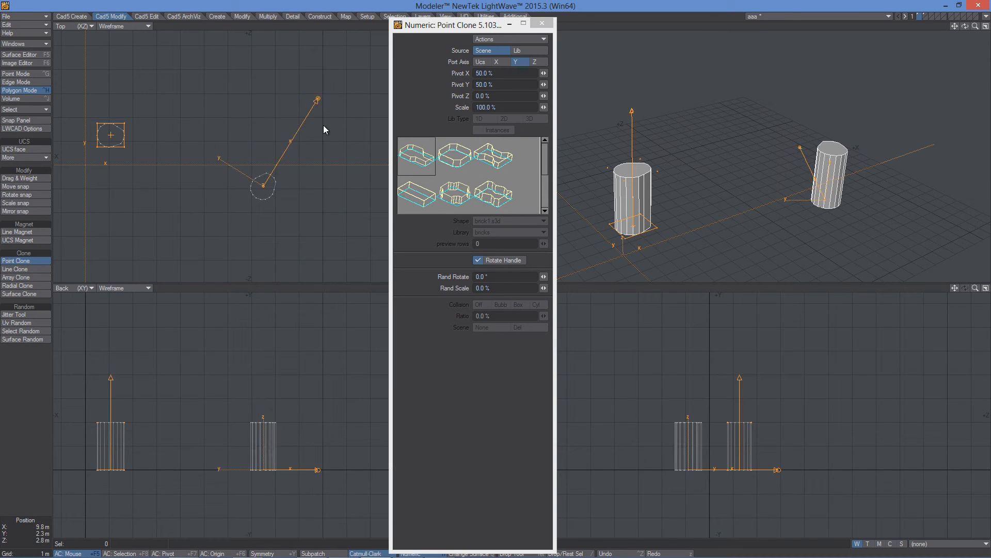
- Set Rand Rotate to 180° and Rand Scale to 50 %
click(490, 277)
text(180)
key(Tab)
text(50)
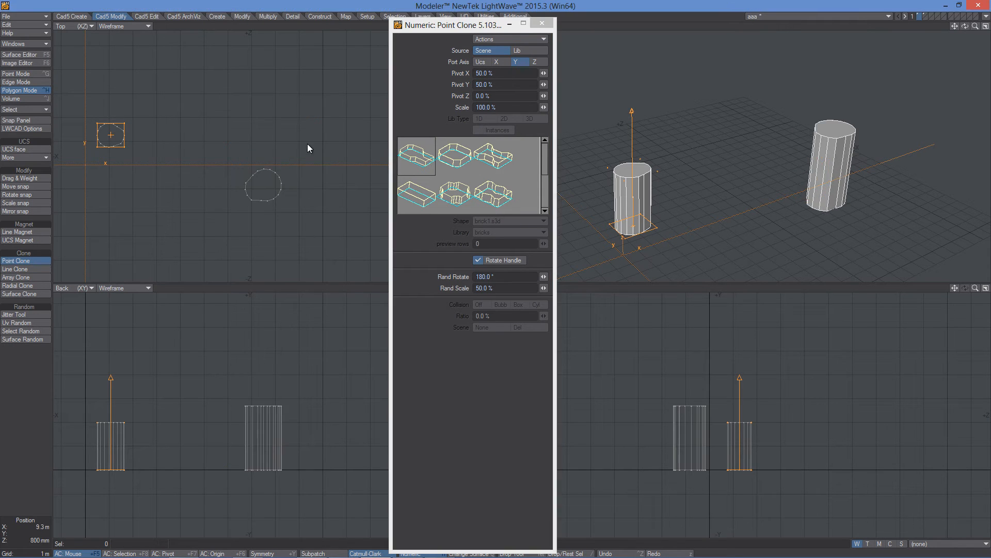
- Scatter about a dozen randomly rotated and scaled cylinder clones across the top view
click(308, 144)
click(205, 109)
click(175, 179)
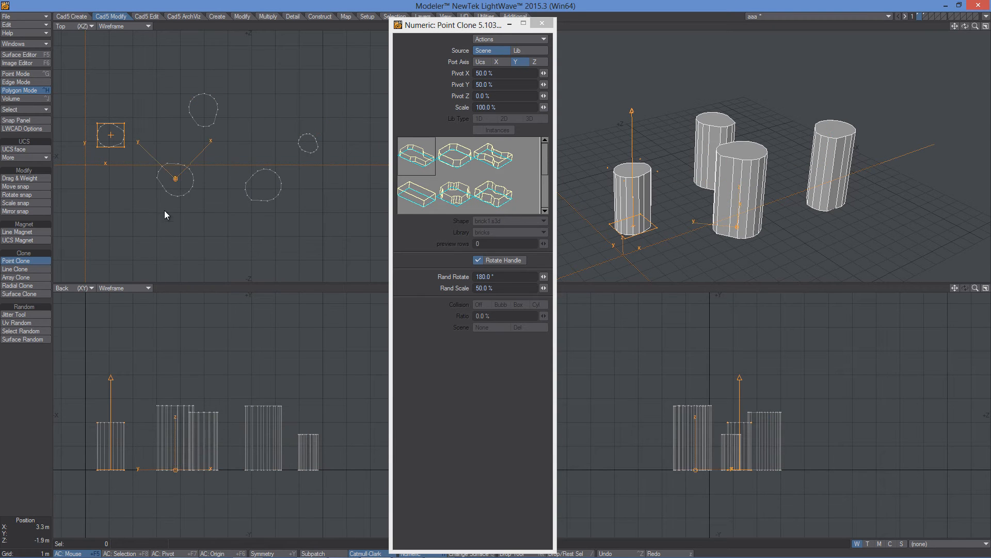
click(128, 214)
click(163, 236)
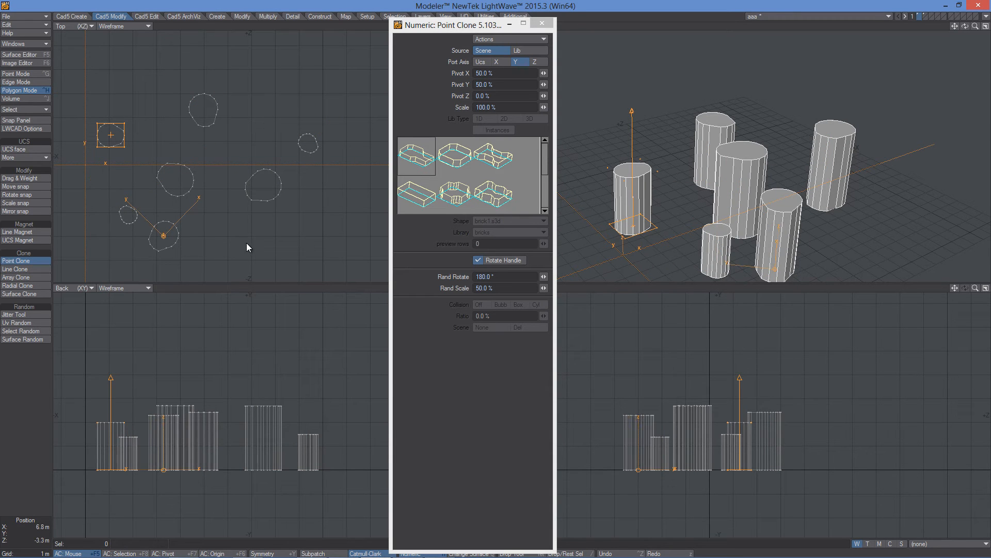
click(204, 241)
click(281, 242)
click(346, 243)
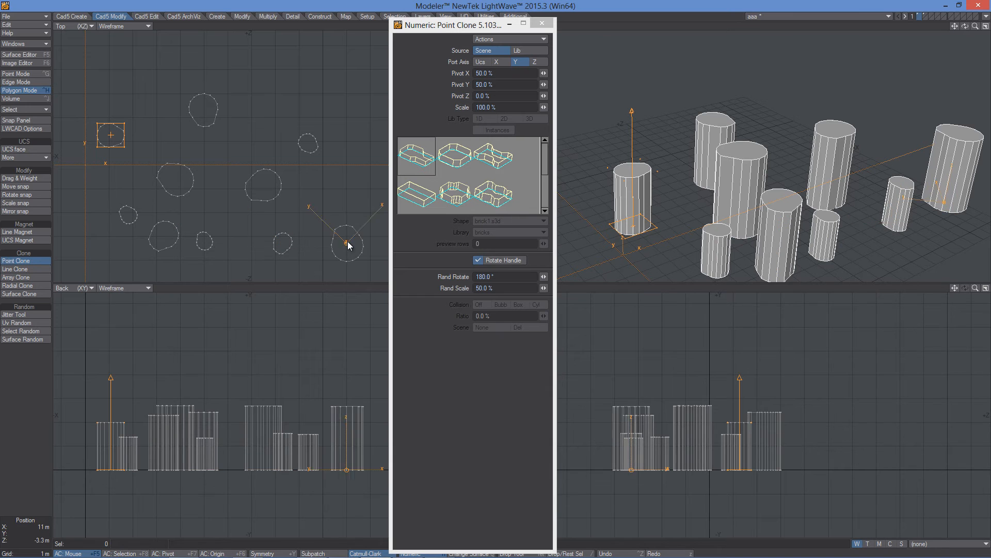
click(346, 201)
click(344, 113)
click(287, 75)
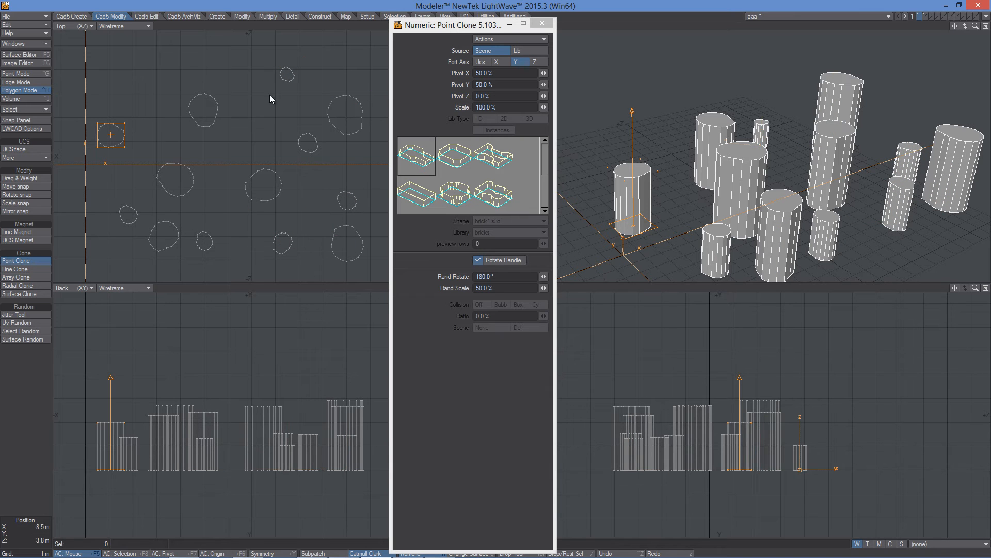
click(261, 116)
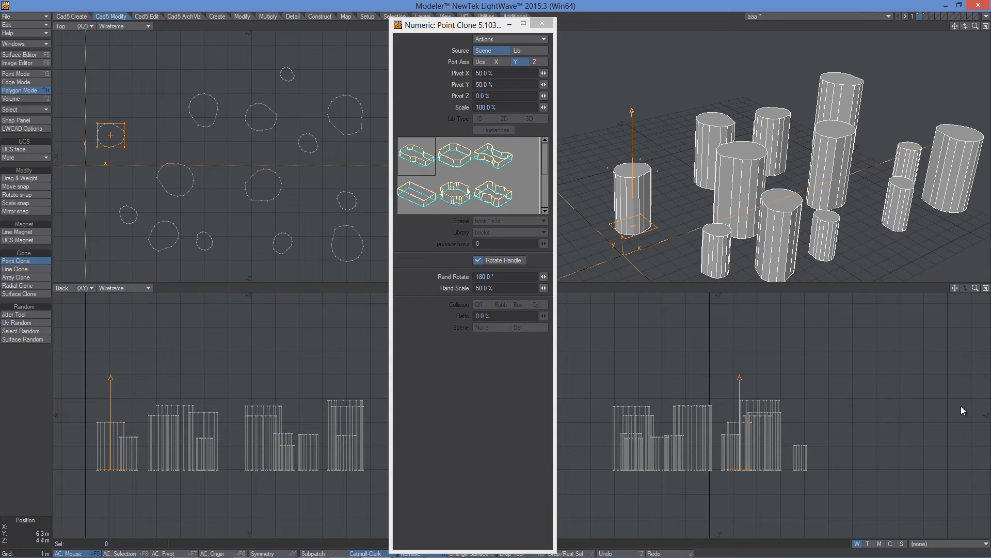
- Switch to Line Clone and draw a bent line path of five cylinder clones in the top view
click(15, 260)
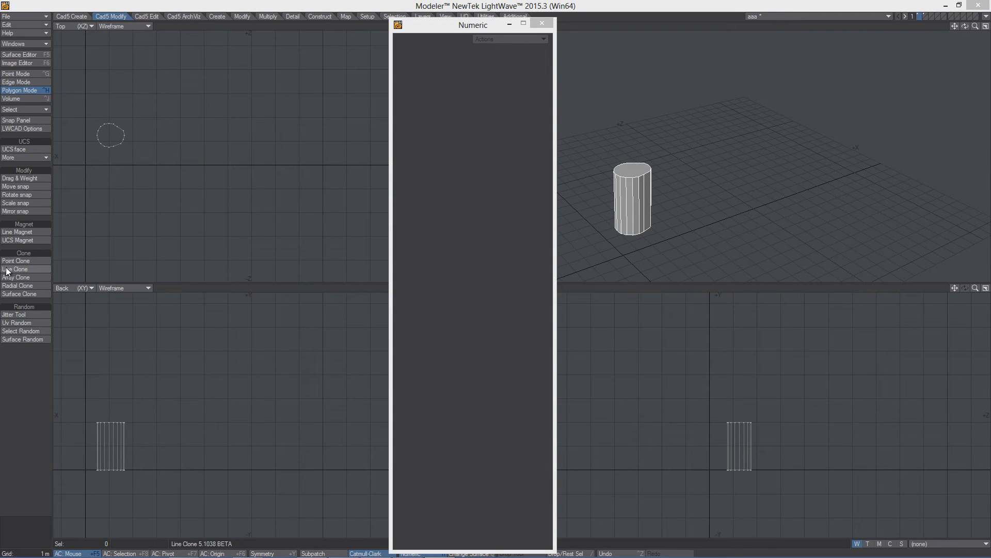
click(14, 269)
click(188, 230)
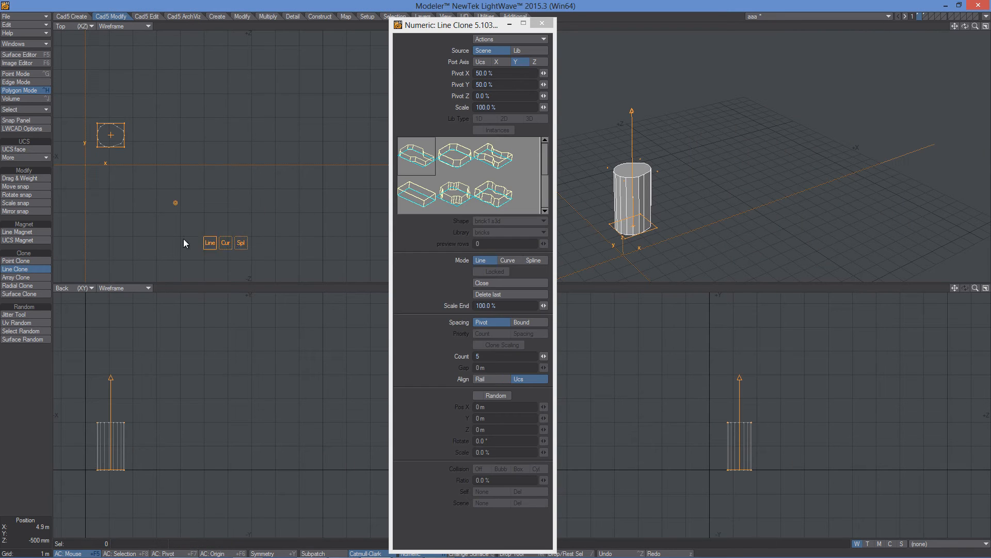
click(284, 217)
click(308, 122)
mouse_move(292, 71)
mouse_down()
mouse_move(288, 61)
mouse_move(289, 84)
mouse_up()
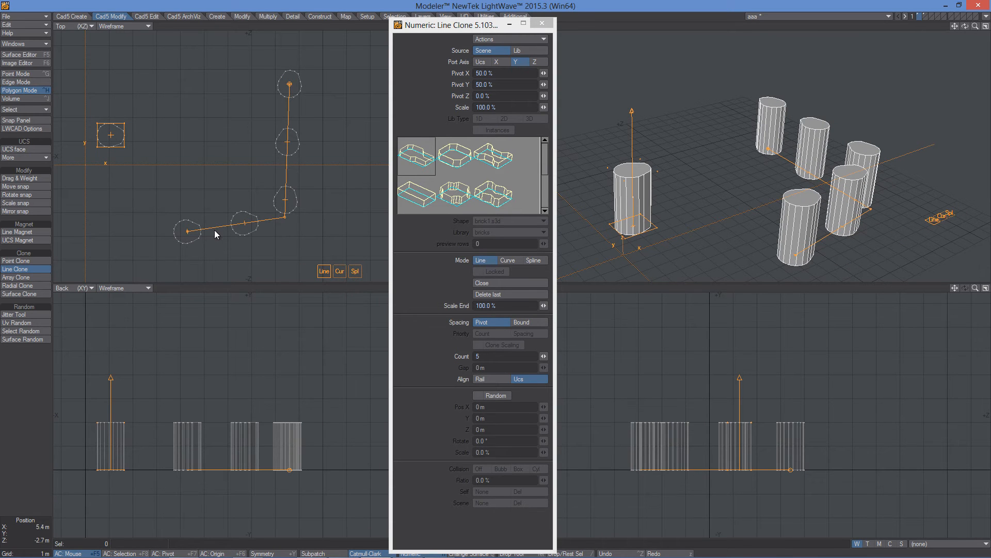
- Change the path to Curve and then Spline mode, and reshape the spline by moving its points into a hook
click(339, 271)
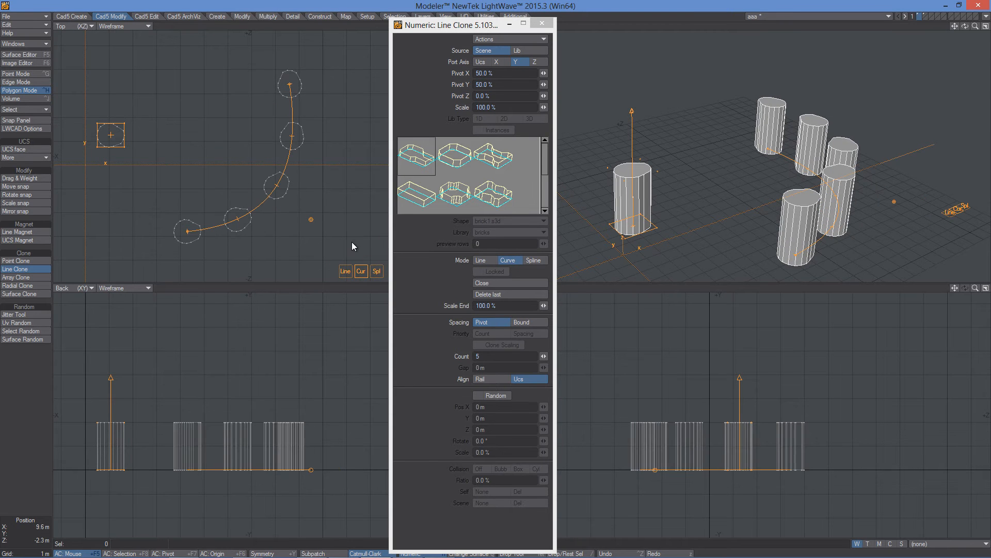
click(376, 271)
drag(311, 219, 298, 181)
drag(217, 63, 194, 89)
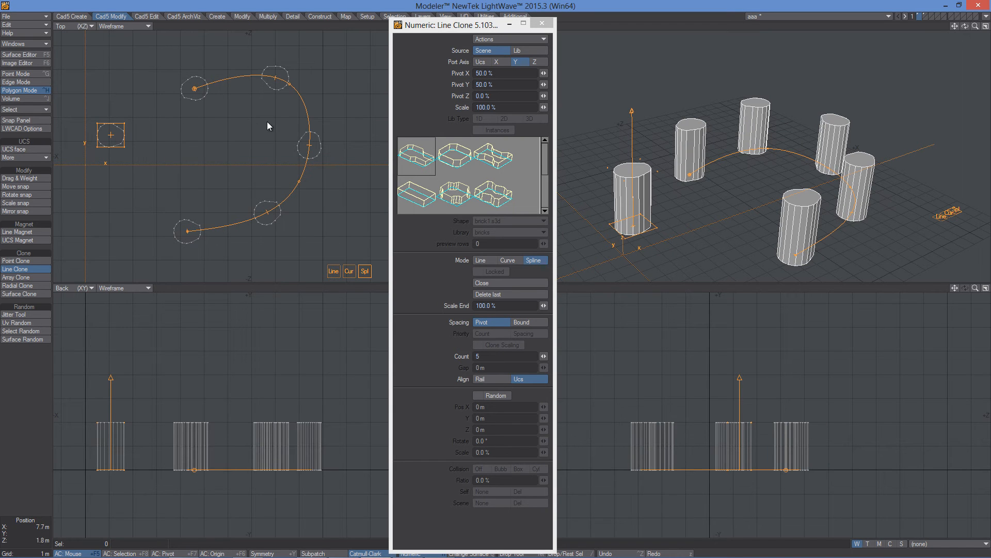
drag(161, 133, 176, 95)
click(172, 229)
click(170, 229)
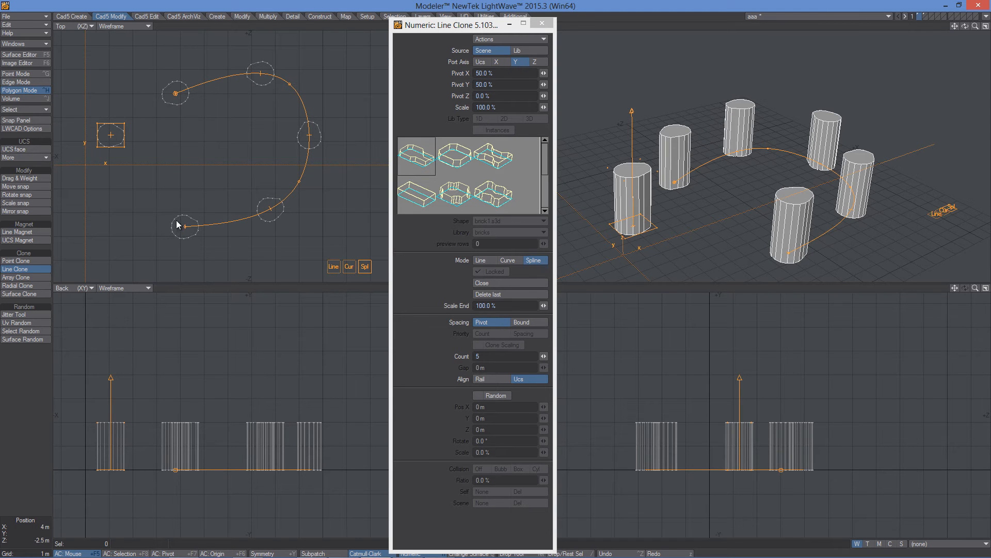
- Try a clone Scale of about 38.5 % and a Scale End of 300 %
mouse_move(544, 306)
mouse_down()
mouse_move(508, 305)
mouse_move(544, 305)
mouse_up()
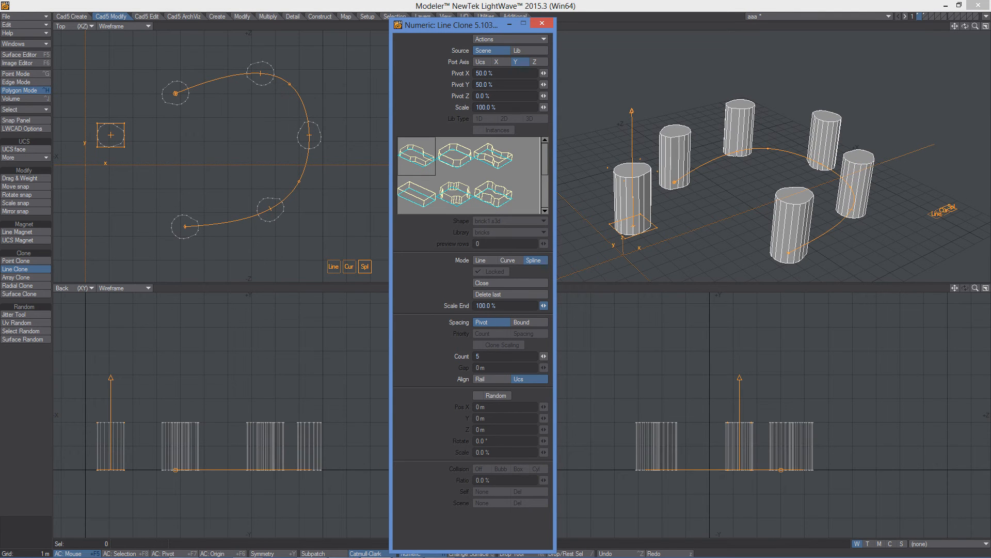
drag(544, 110, 523, 361)
click(504, 305)
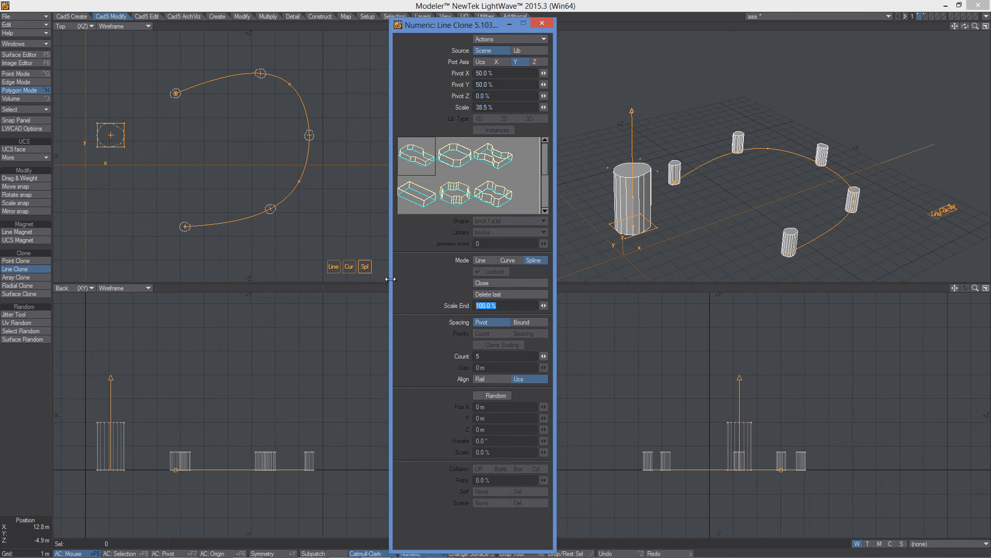
text(300)
key(Tab)
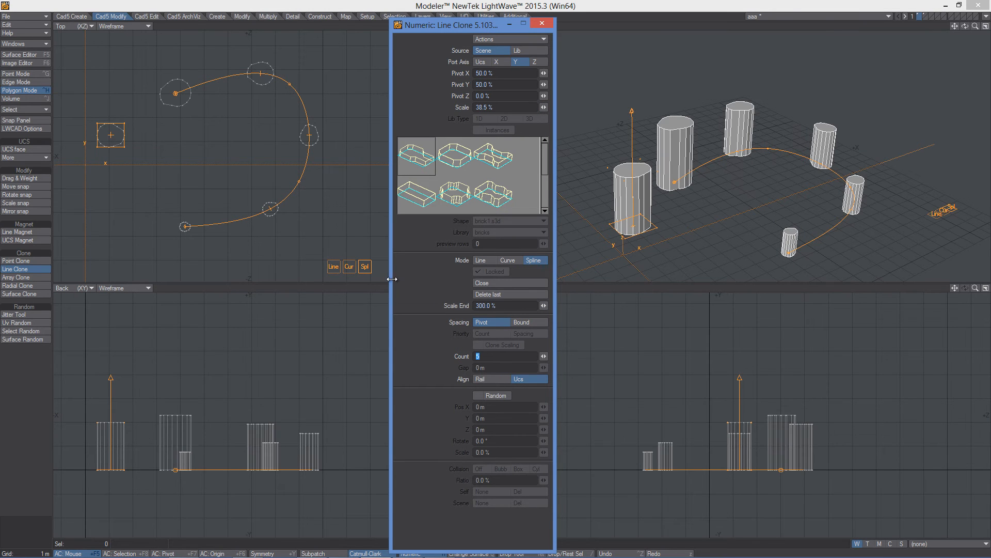
- Reset Scale End and Scale back to 100 %
drag(540, 305, 554, 299)
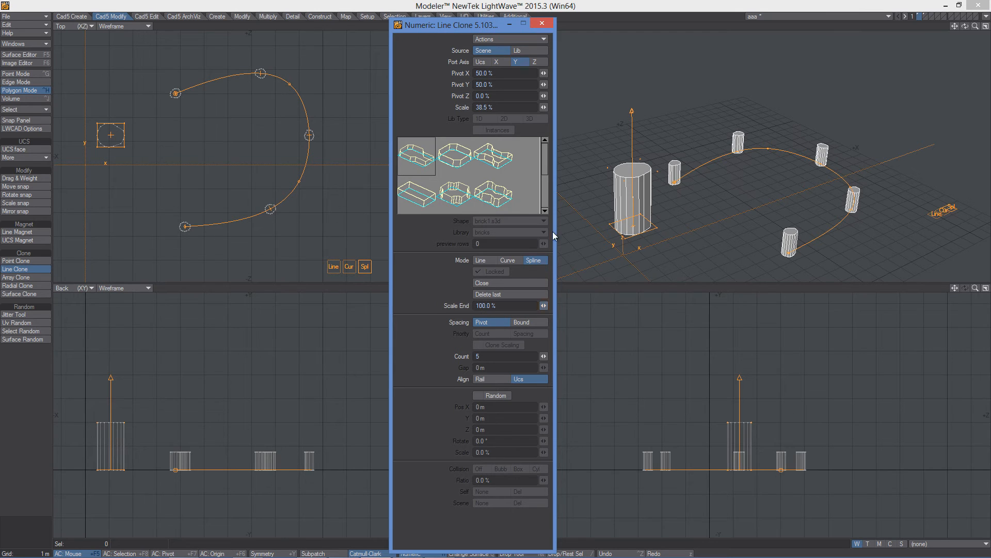
drag(540, 107, 548, 99)
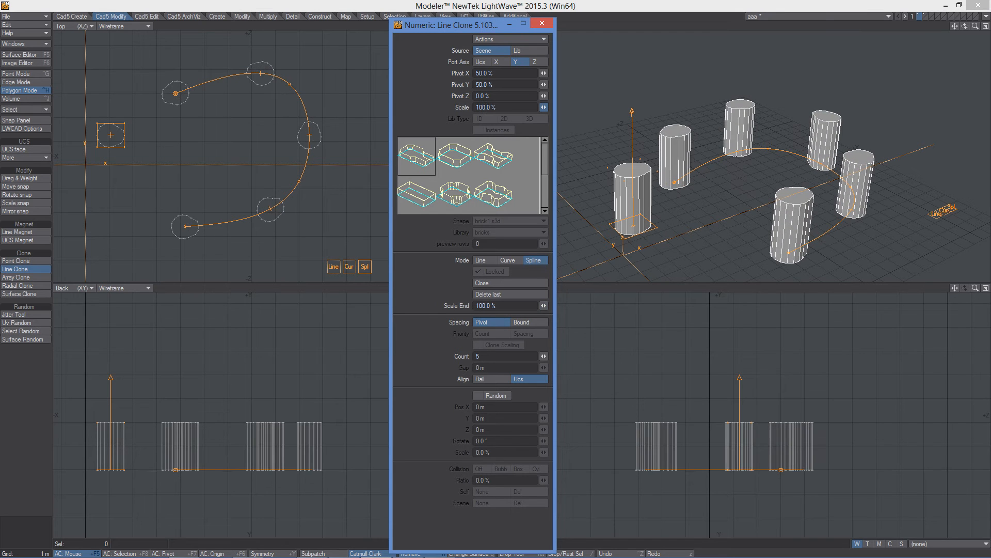
- Clear the path, draw a new straight horizontal clone line in the top view, and set Count to 8
right_click(763, 262)
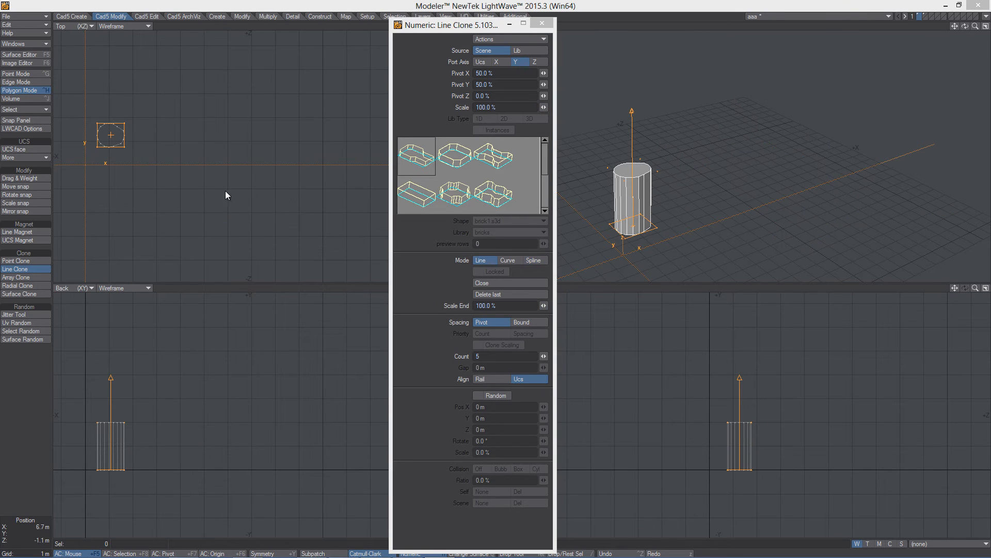
click(137, 205)
drag(130, 210, 126, 212)
drag(351, 215, 330, 220)
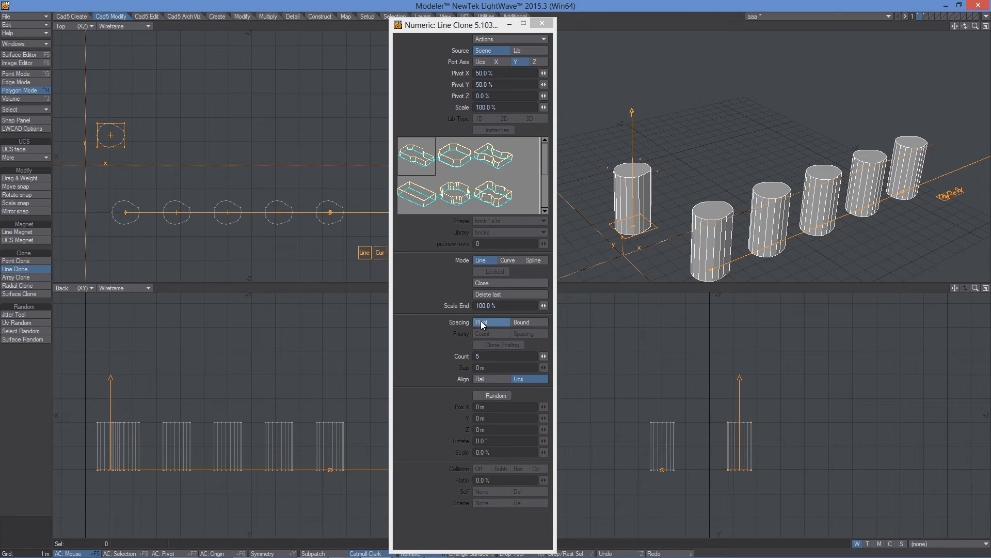
drag(544, 356, 547, 356)
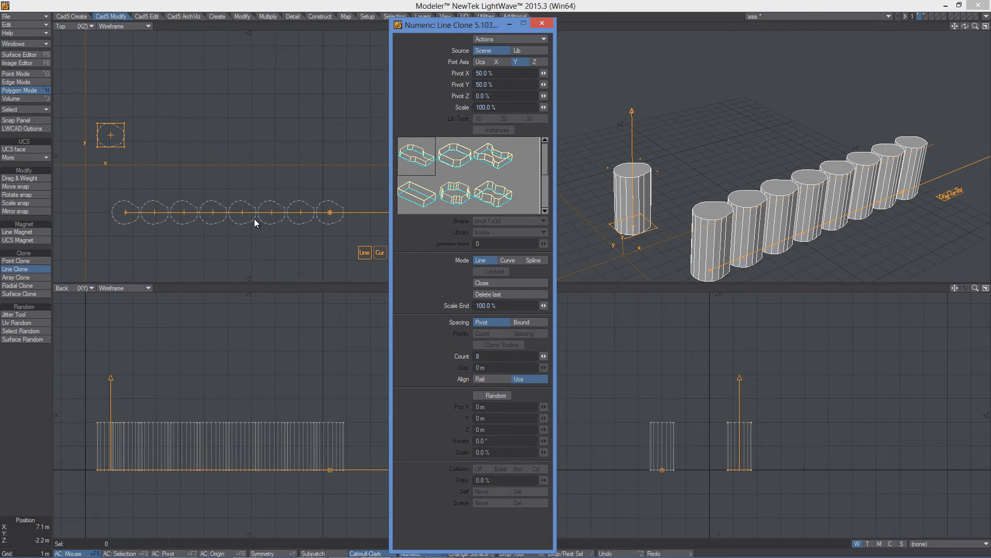
- Nudge the Pivot Y value and drag the line's end diagonally up-right in the top view
drag(543, 84, 546, 84)
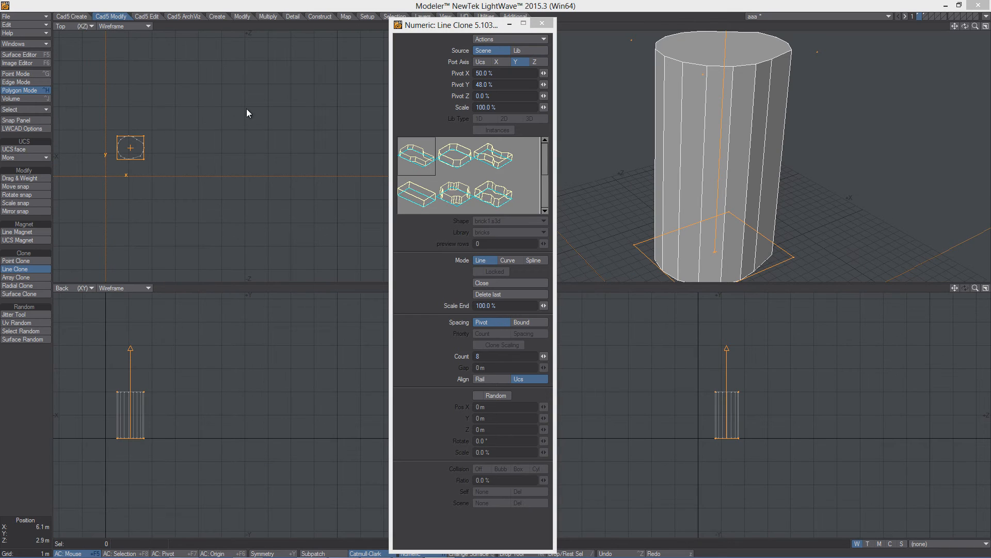
drag(139, 237, 321, 76)
- Switch Spacing to Bound, comparing it with Pivot spacing
click(530, 323)
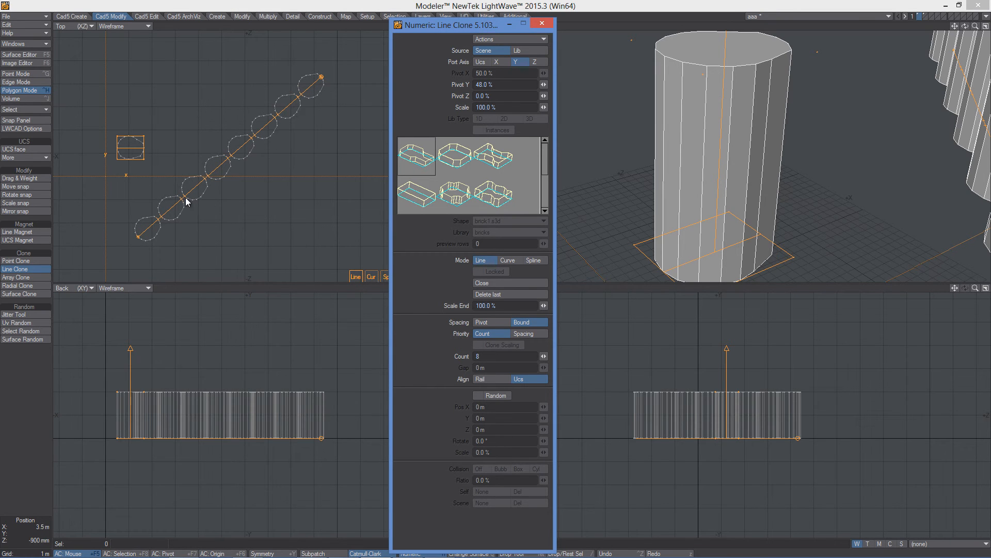
click(484, 322)
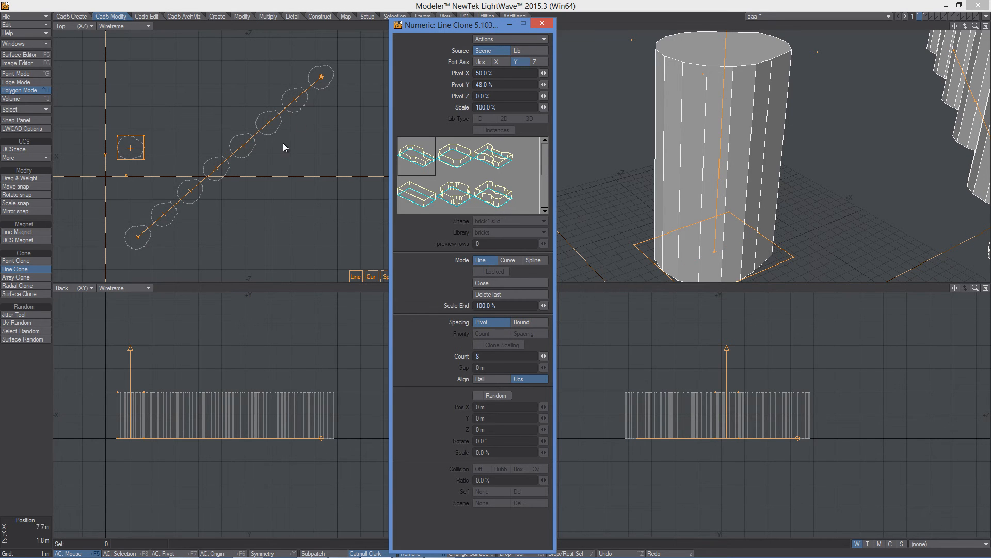
click(528, 323)
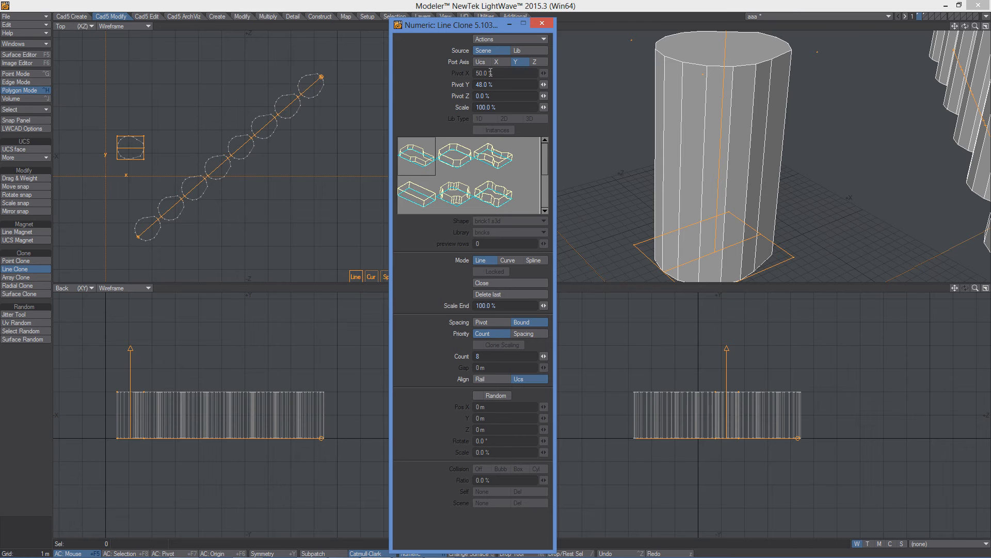
- Set Pivot Y to 50 %
mouse_move(543, 84)
mouse_down()
mouse_move(568, 82)
mouse_move(508, 81)
mouse_up()
click(505, 84)
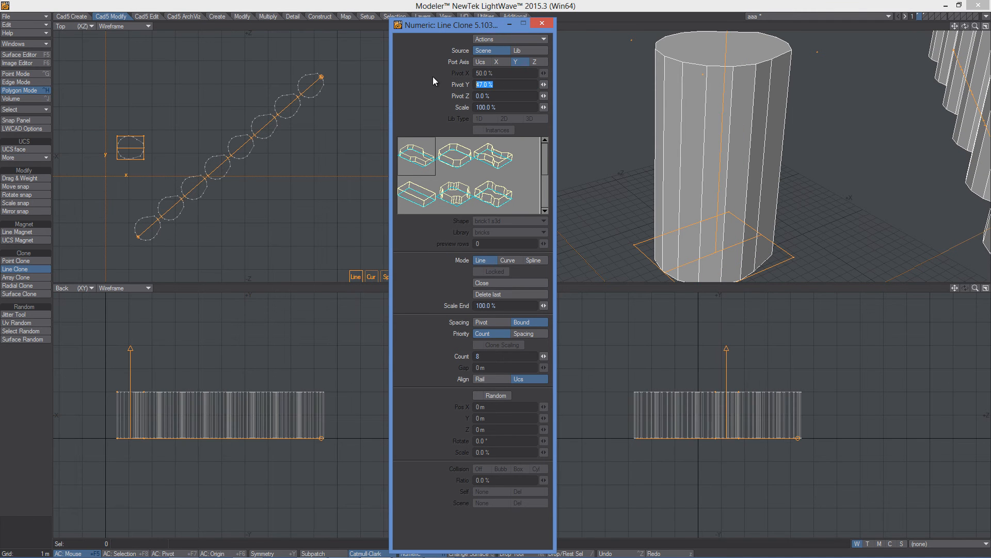
text(50)
key(Tab)
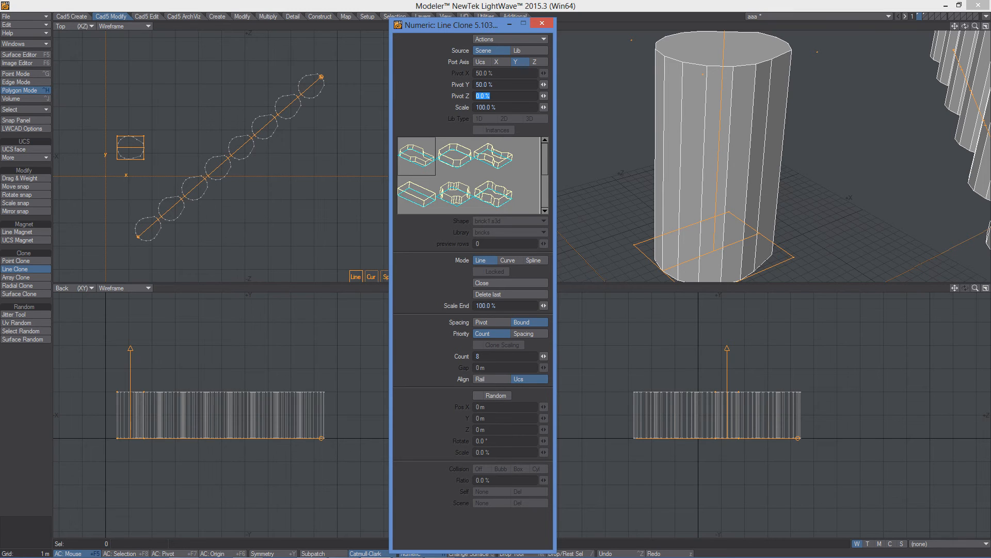
- Set Priority to Count, reduce Count to 7, and switch Priority to Spacing
click(903, 464)
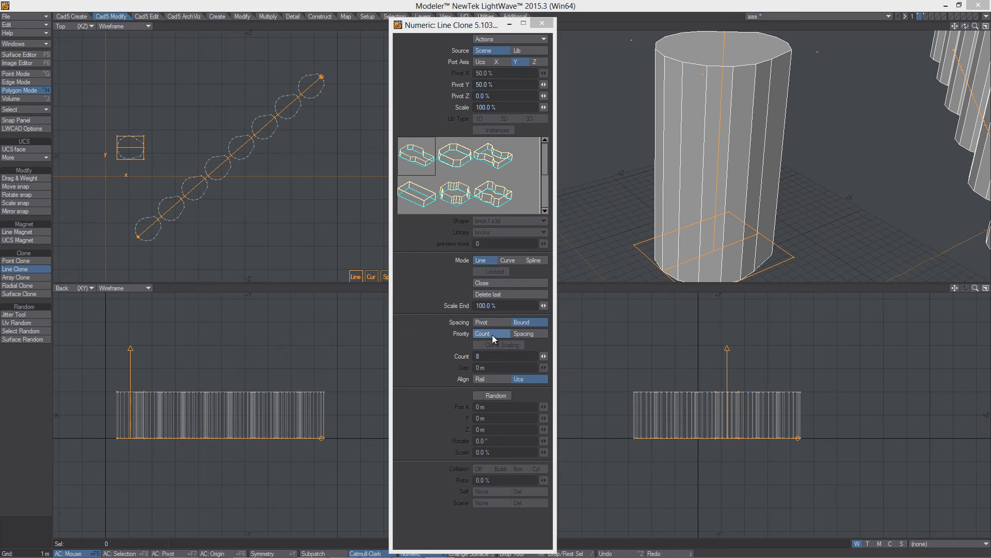
click(479, 333)
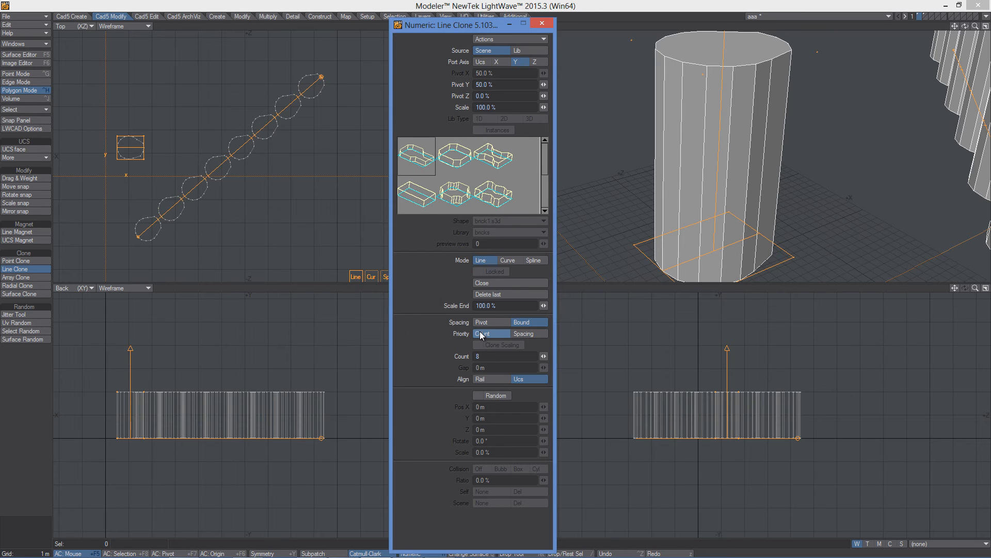
drag(544, 355, 537, 356)
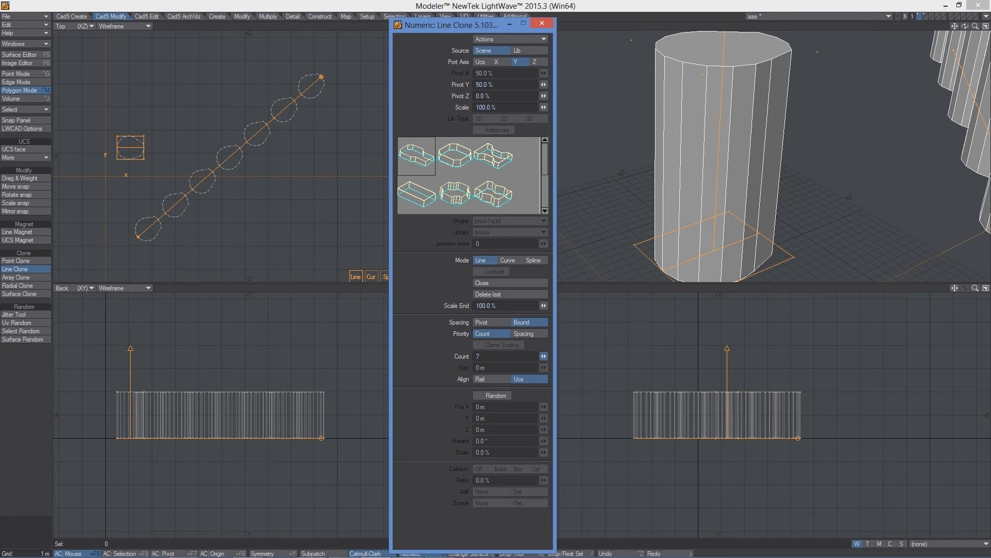
click(526, 333)
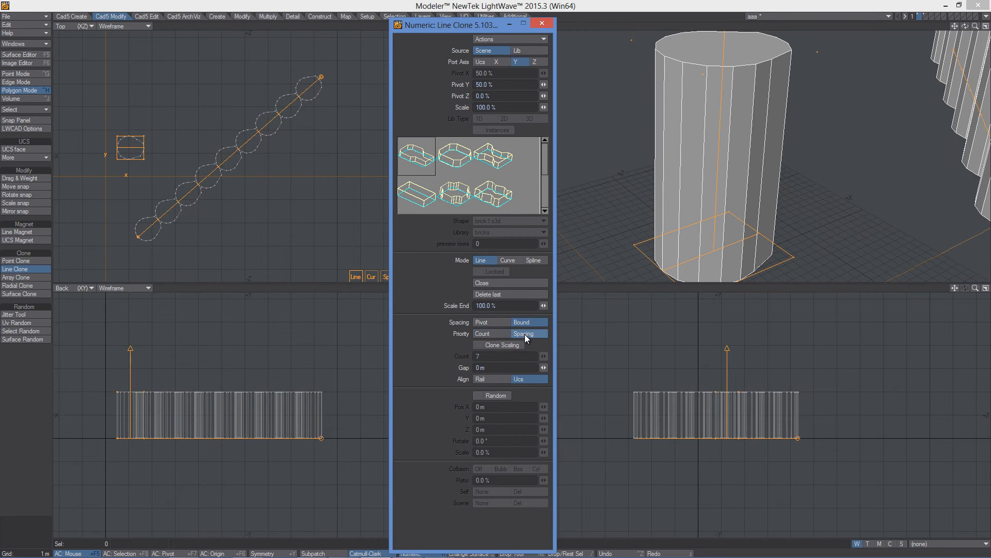
- Set the Gap between clones to 500 mm and toggle Clone Scaling
drag(543, 368, 561, 368)
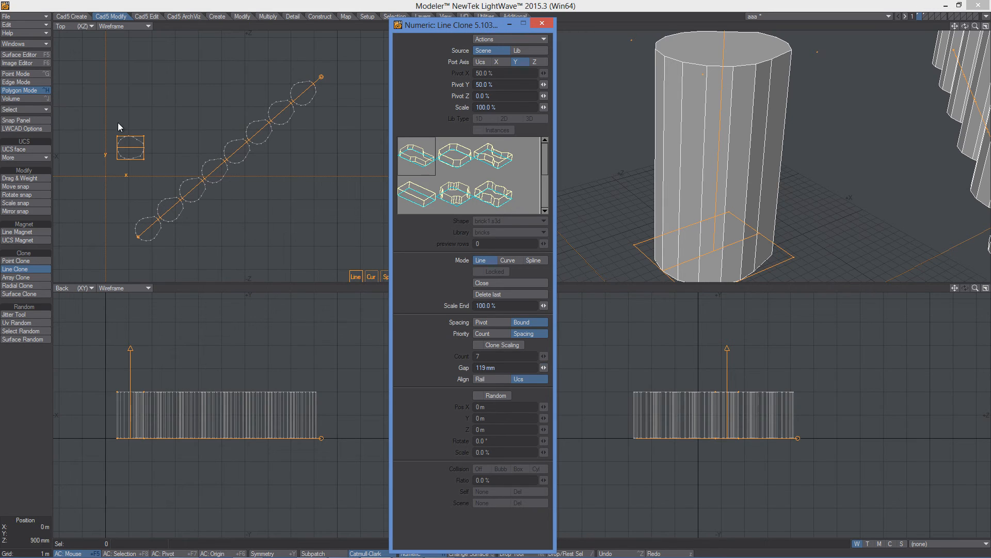
key(Return)
text(500)
key(Return)
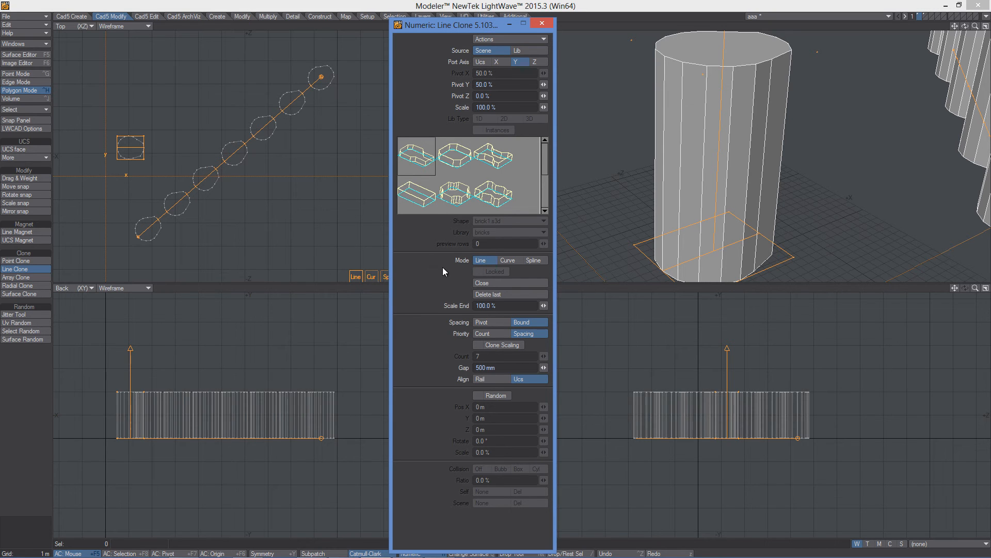
click(479, 344)
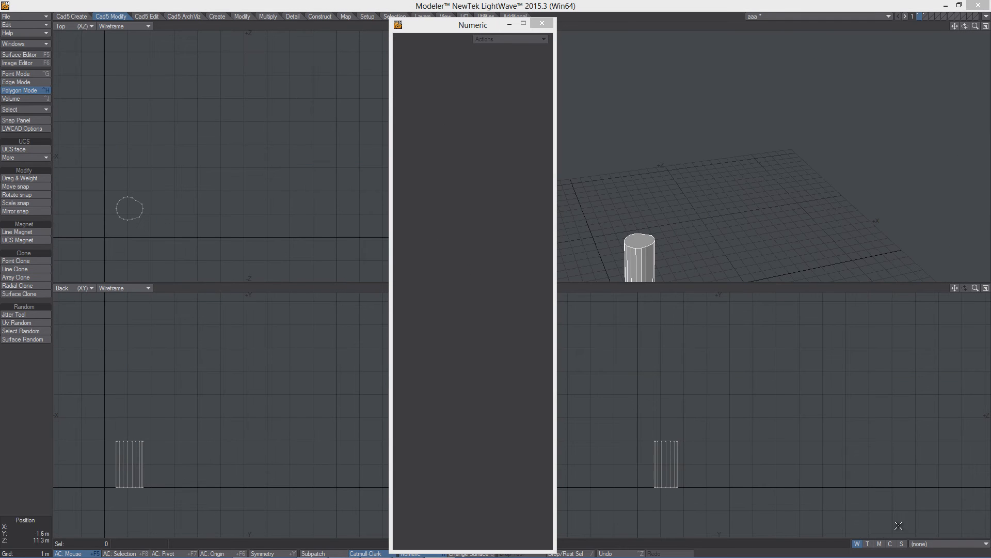
- Start Array Clone and drag out a 3 by 3 cylinder array about 4.4 m by 5.2 m in the top view
click(17, 279)
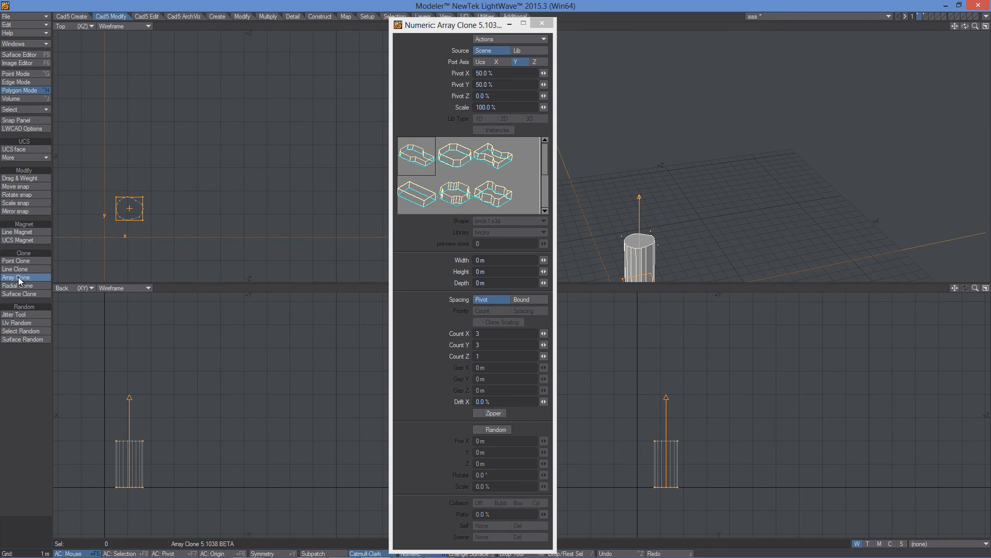
mouse_move(204, 180)
mouse_down()
mouse_move(220, 217)
mouse_move(322, 216)
mouse_up()
drag(213, 160, 219, 97)
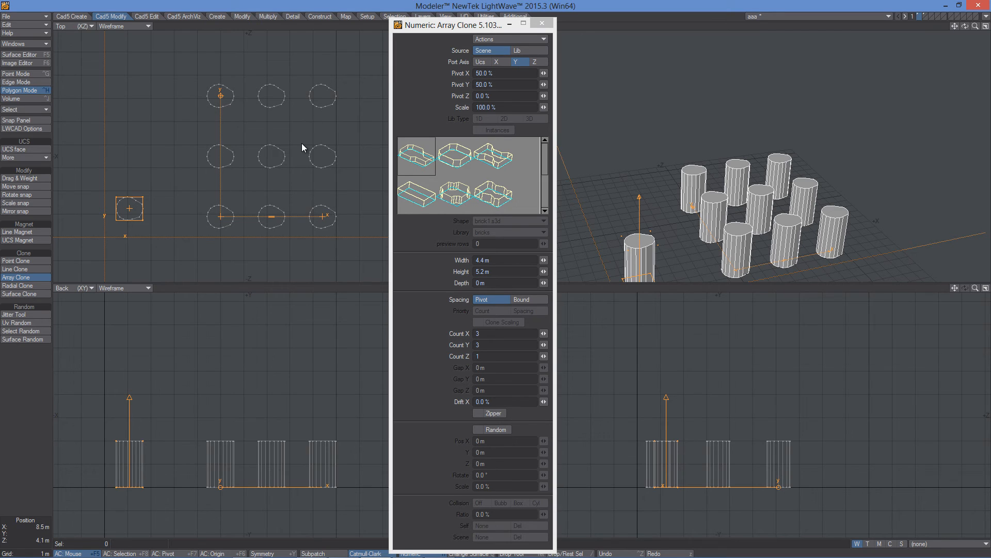
- Try an array Depth of 5 m and a different Count Z, then return Depth to 0 m
click(496, 283)
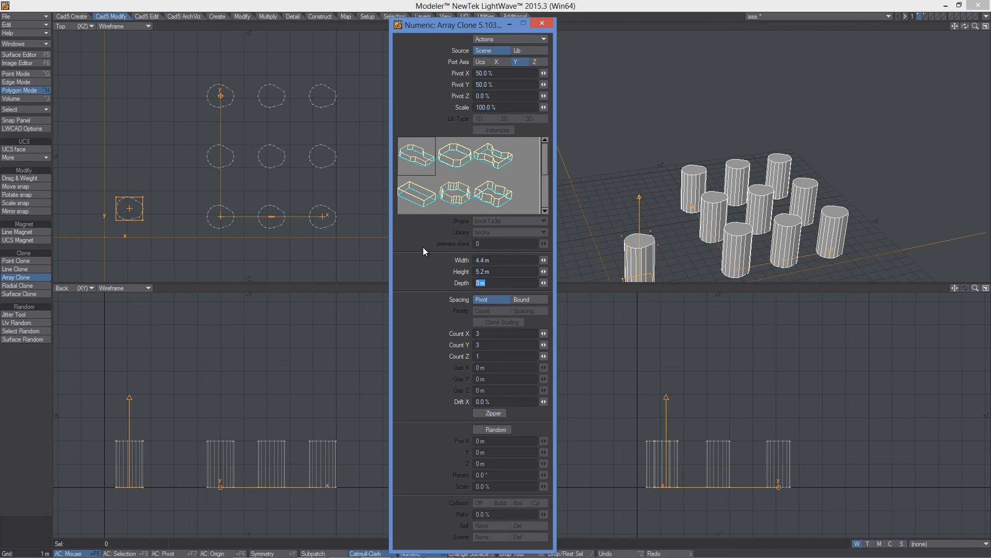
text(5)
key(Tab)
mouse_move(544, 356)
mouse_down()
mouse_move(553, 356)
mouse_move(540, 356)
mouse_up()
drag(543, 283, 542, 283)
text(0)
key(Tab)
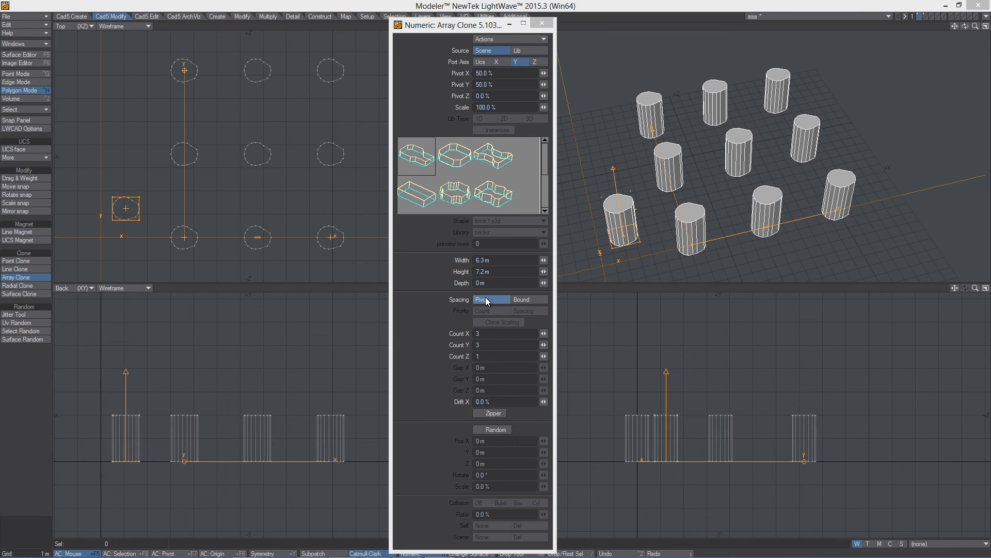
- Compare Bound and Pivot spacing on the array
click(518, 300)
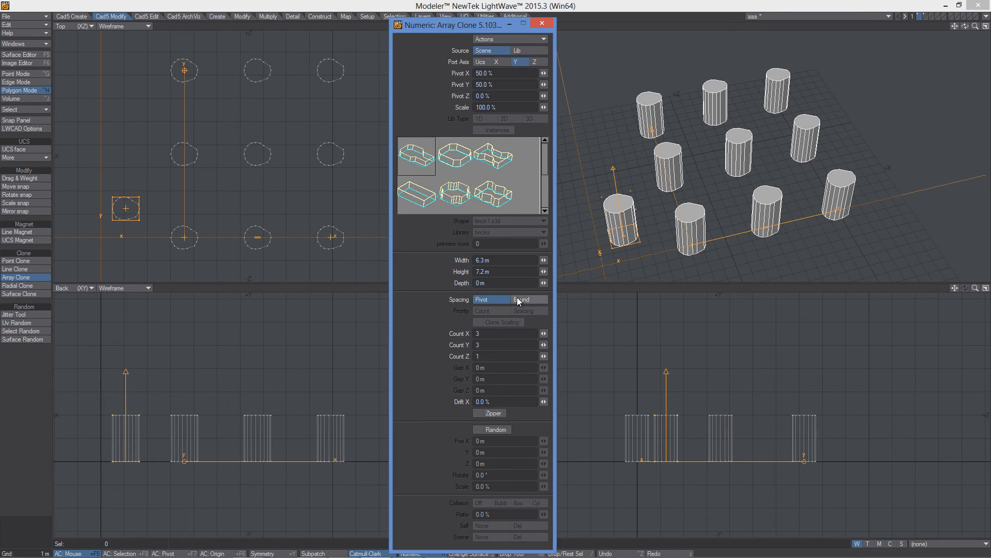
click(487, 299)
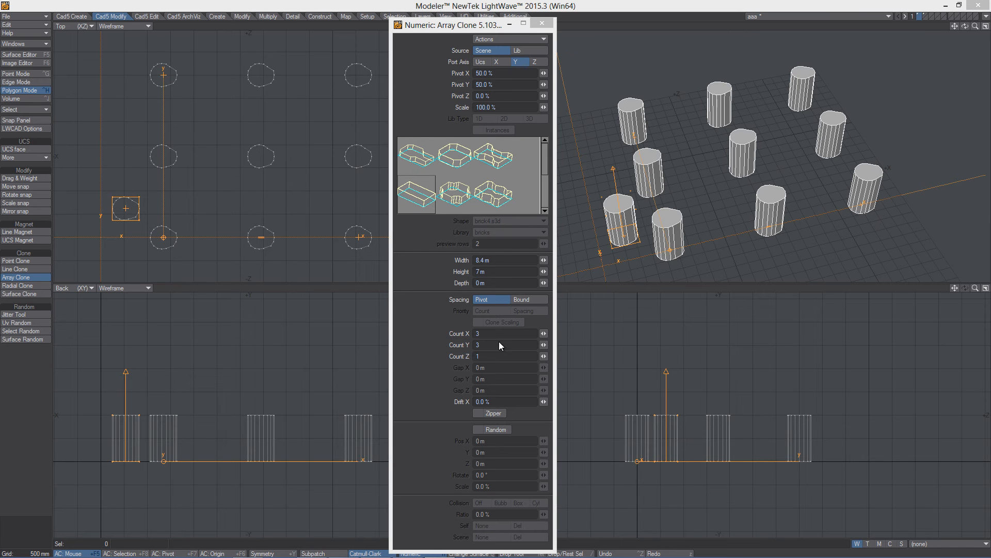
- Set the array Spacing to Bound with Count X at 4 and Count Y at 5
mouse_move(548, 334)
mouse_down()
mouse_move(567, 333)
mouse_move(551, 348)
mouse_up()
click(521, 300)
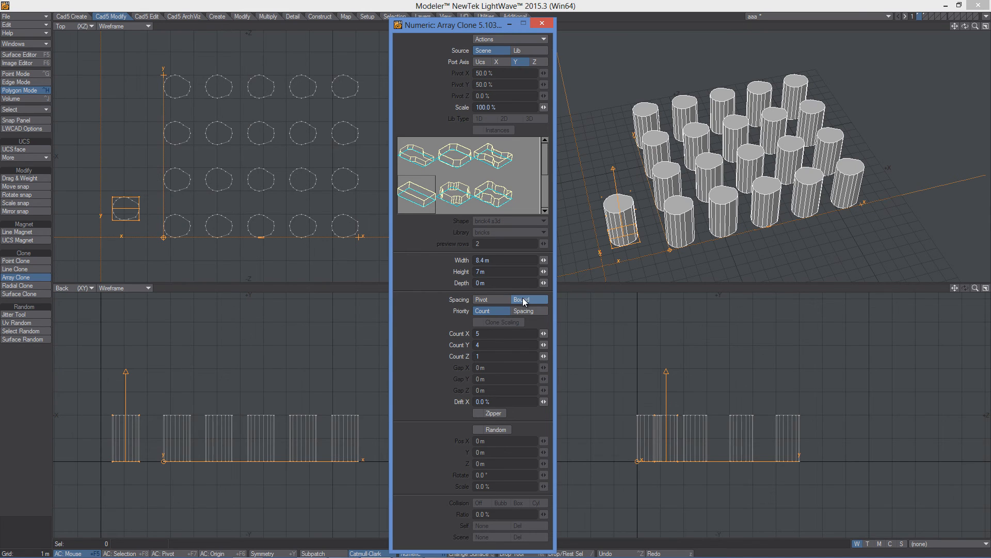
mouse_move(543, 334)
mouse_down()
mouse_move(559, 334)
mouse_move(523, 334)
mouse_move(549, 346)
mouse_up()
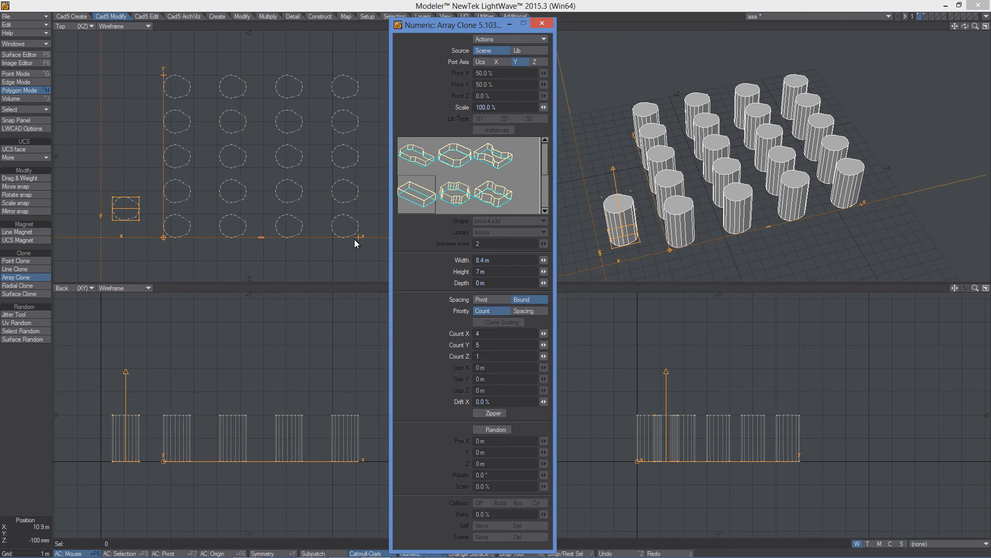
- Switch the array Priority to Spacing and set Gap X and Gap Y to 0 m
click(526, 310)
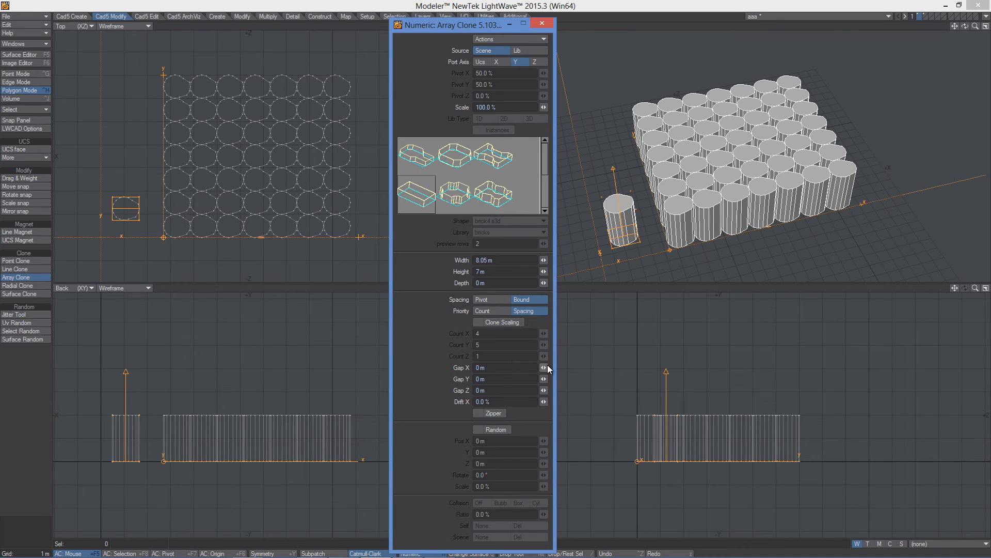
mouse_move(543, 367)
mouse_down()
mouse_move(555, 367)
mouse_move(542, 378)
mouse_move(524, 368)
mouse_up()
click(506, 366)
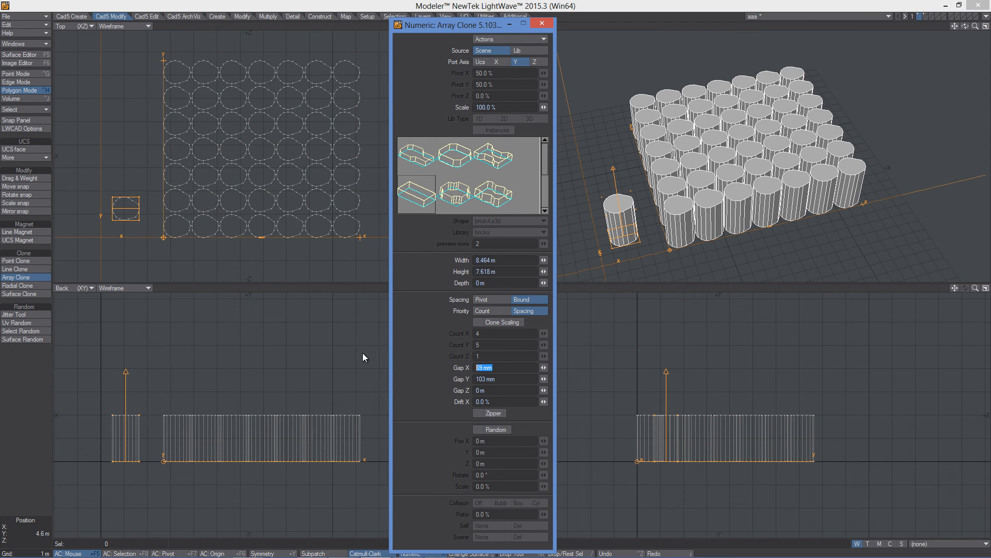
text(0)
key(Tab)
text(0)
key(Tab)
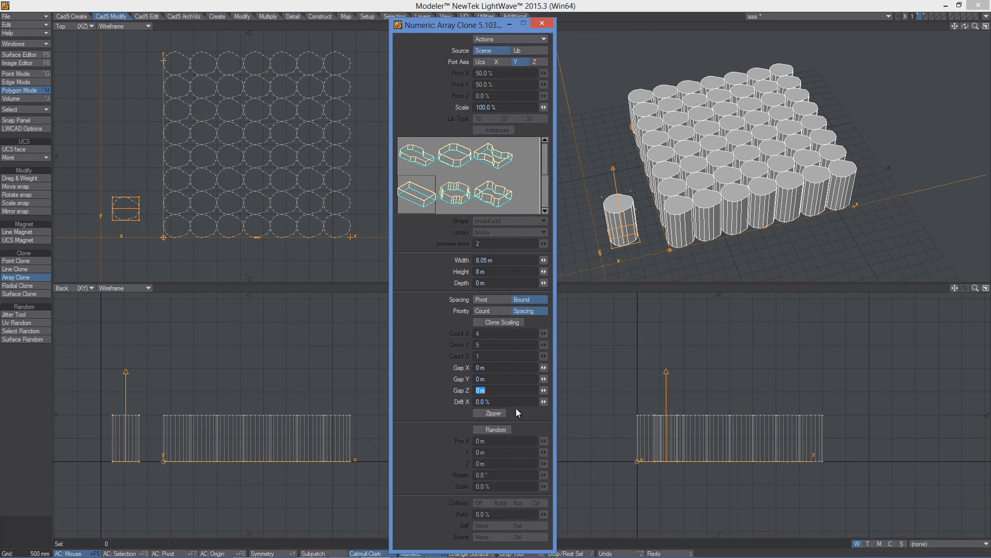
- Set the array's Drift X to 50 % and enable Zipper
drag(544, 401, 127, 236)
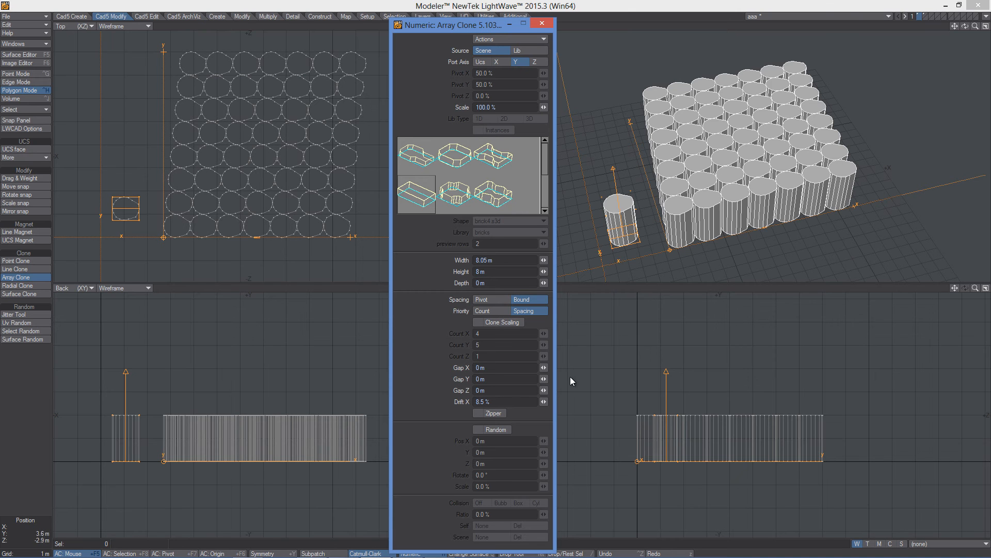
drag(544, 401, 460, 378)
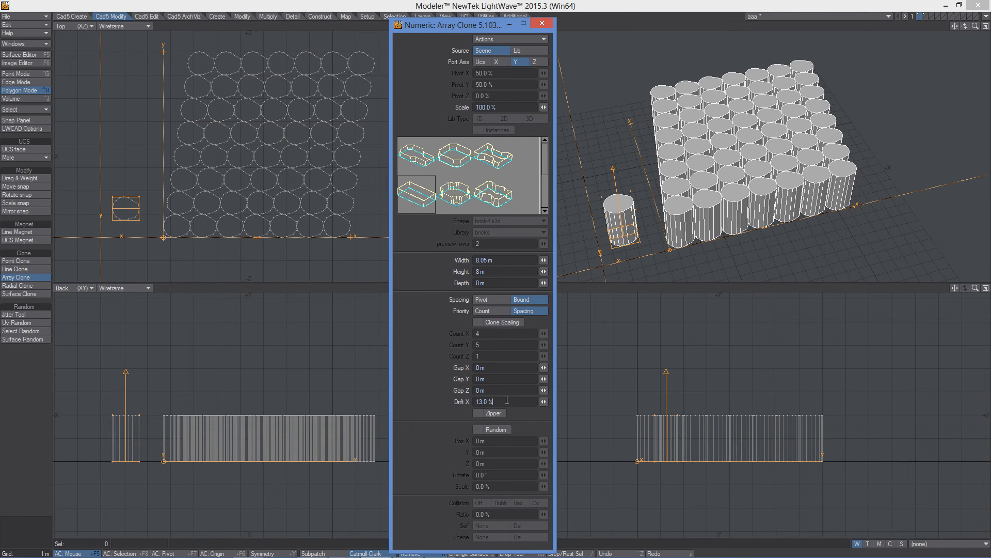
text(50)
key(Return)
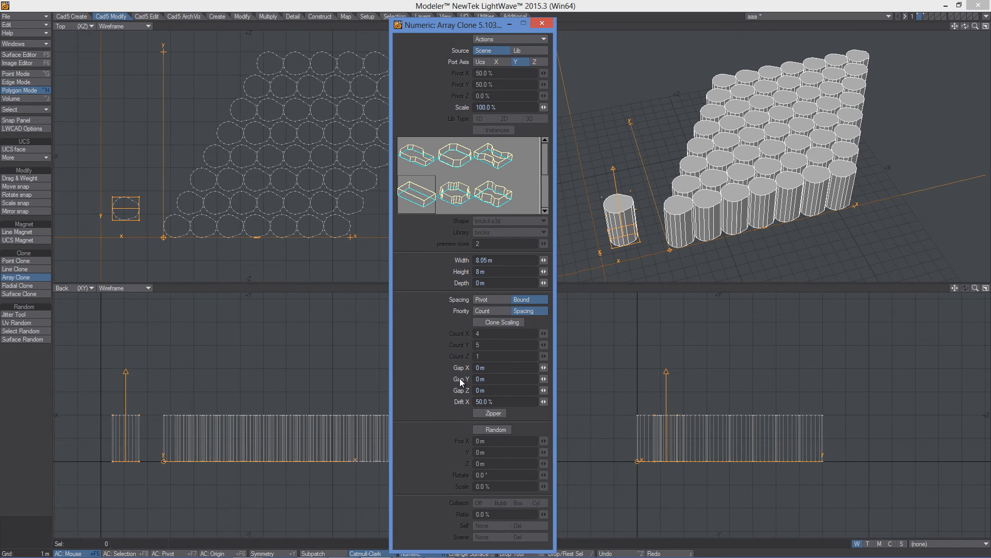
click(478, 413)
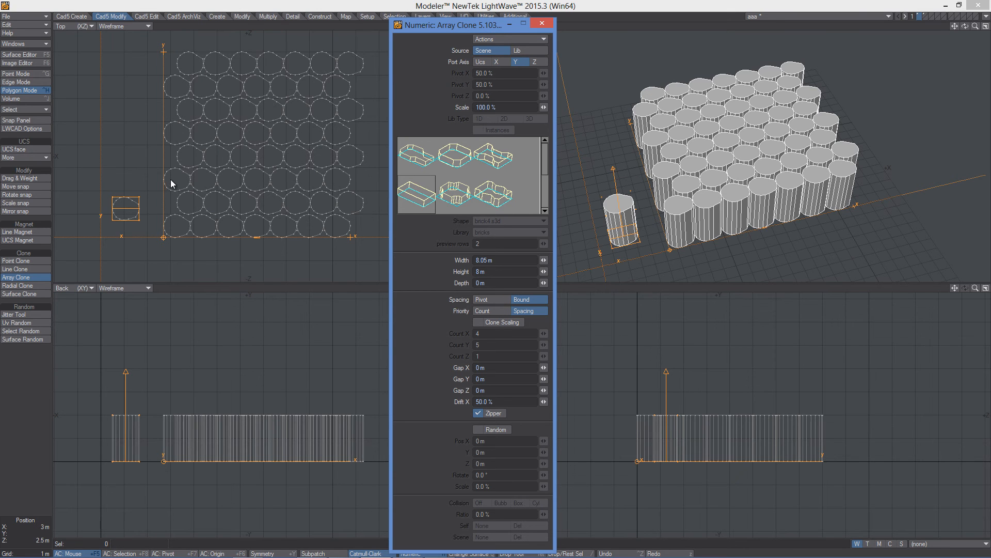
- Switch the array Source to the bricks library and zoom in to inspect the brick array
click(524, 49)
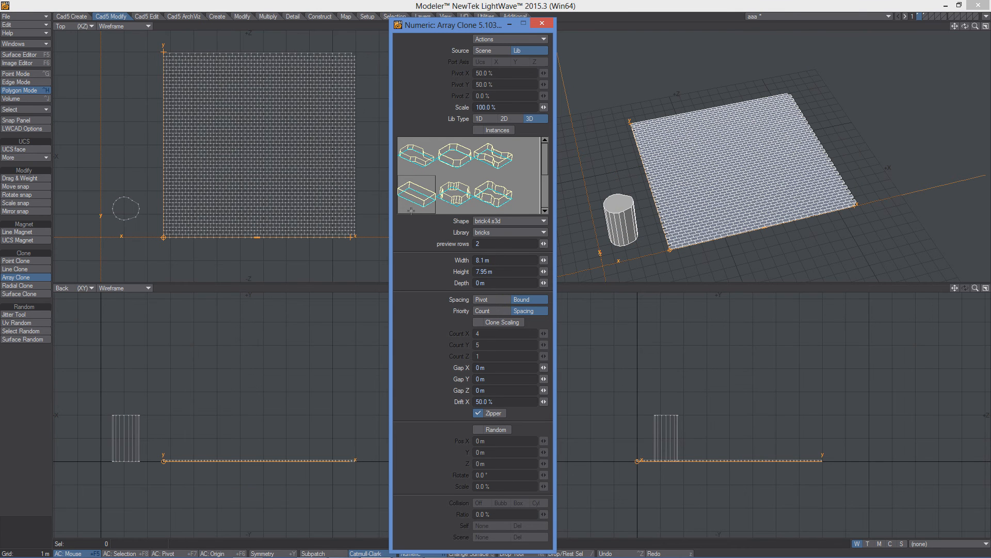
scroll(179, 220, up, 5)
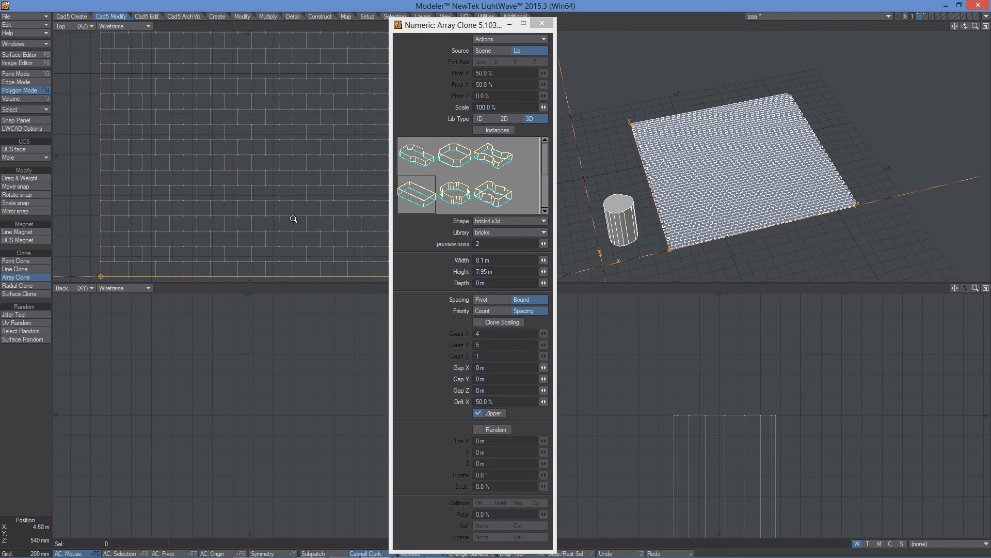
alt+drag(179, 220, 248, 168)
ctrl+alt+drag(203, 199, 245, 177)
drag(542, 367, 548, 379)
alt+drag(715, 128, 722, 148)
mouse_move(681, 212)
ctrl+alt+mouse_down()
mouse_move(718, 206)
mouse_move(718, 217)
mouse_move(693, 217)
ctrl+alt+mouse_up()
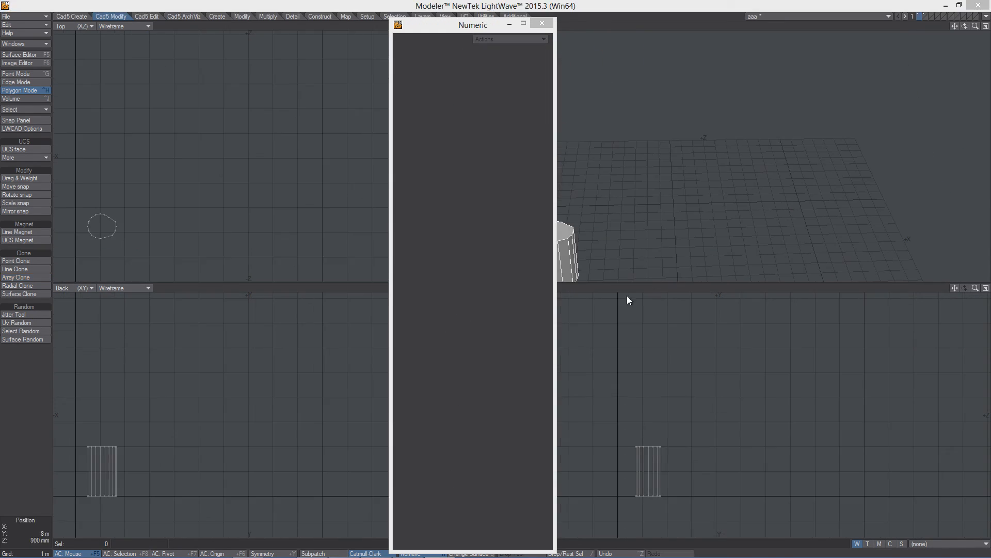
- Start Radial Clone and drag out a cylinder arc about 3.5 m in radius sweeping about 304° in the top view
click(19, 286)
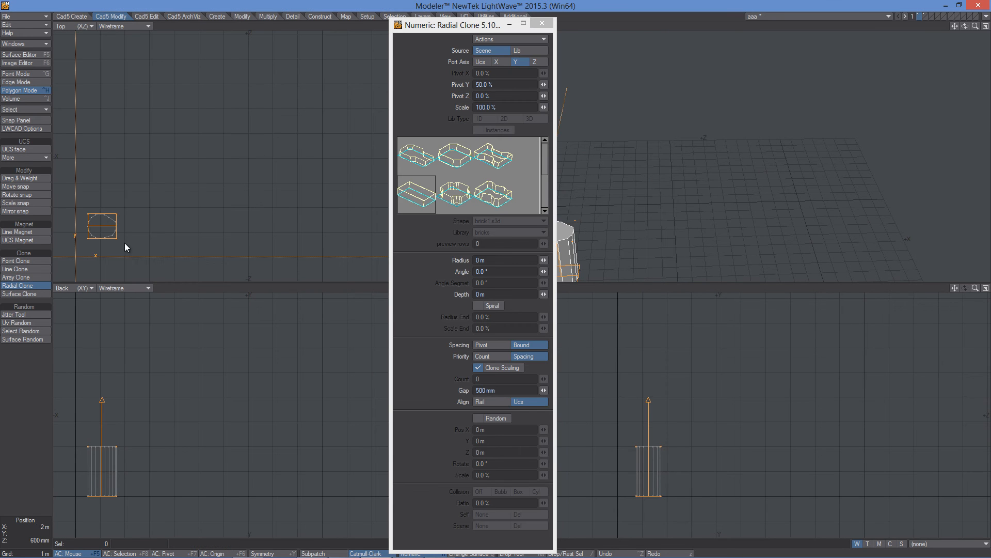
click(223, 165)
mouse_move(198, 241)
mouse_down()
mouse_move(272, 222)
mouse_move(296, 178)
mouse_move(196, 75)
mouse_move(171, 119)
mouse_move(164, 182)
mouse_up()
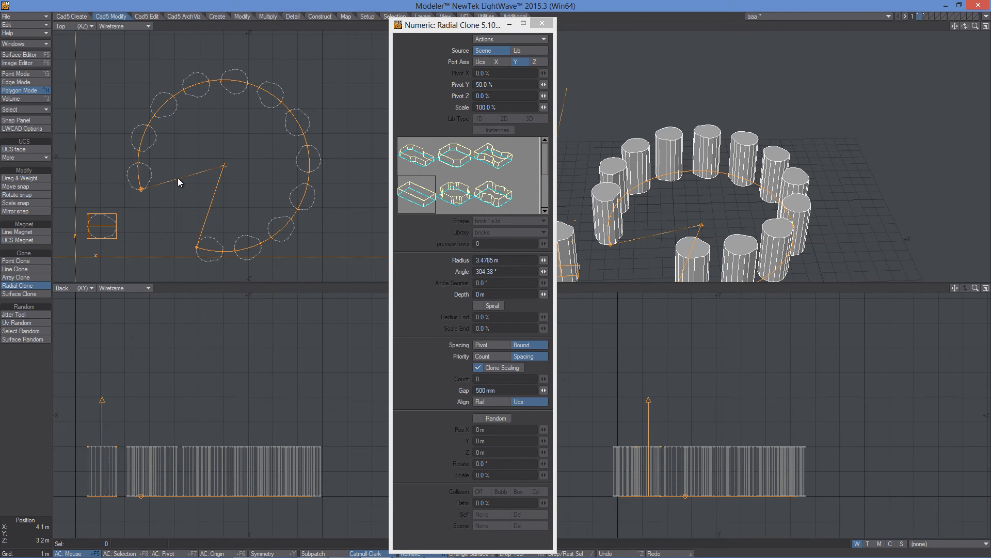
- Try a radial clone Depth of about 5.3 m, then return Depth to 0 m
mouse_move(231, 428)
mouse_down()
mouse_move(253, 333)
mouse_move(233, 352)
mouse_move(240, 363)
mouse_up()
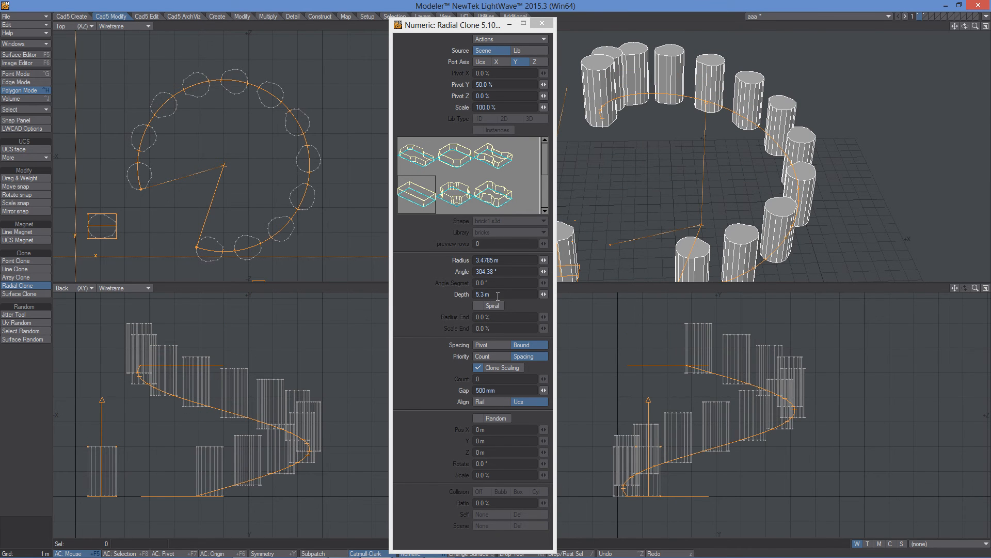
alt+drag(259, 223, 264, 212)
click(263, 273)
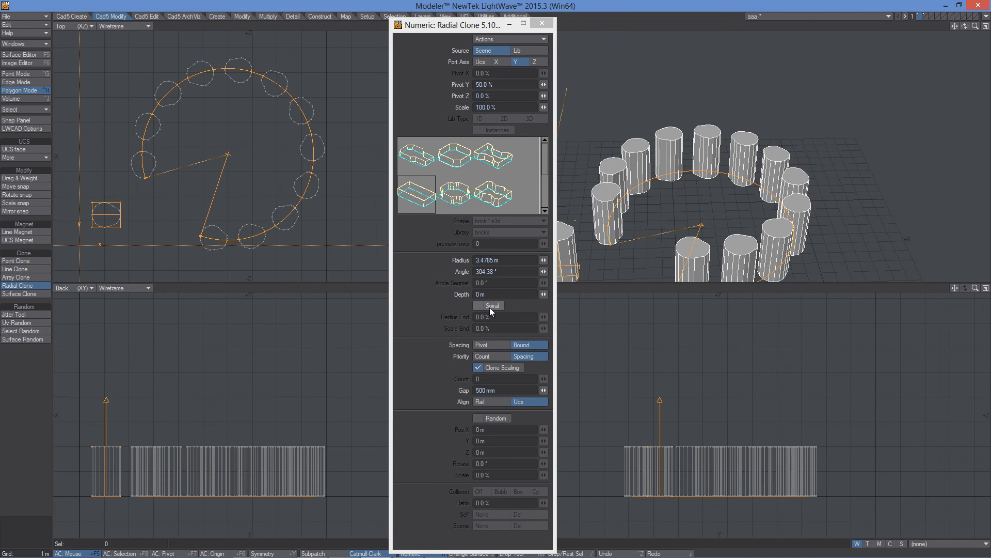
- Enable Spiral and set Radius End to 59.5 % and Scale End to 35 %
click(480, 306)
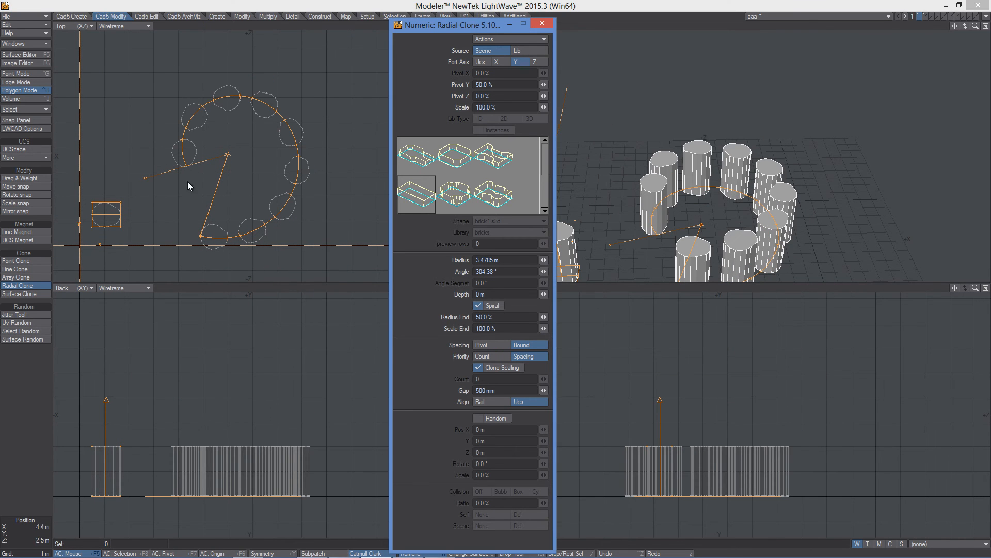
mouse_move(544, 317)
mouse_down()
mouse_move(534, 317)
mouse_move(548, 316)
mouse_up()
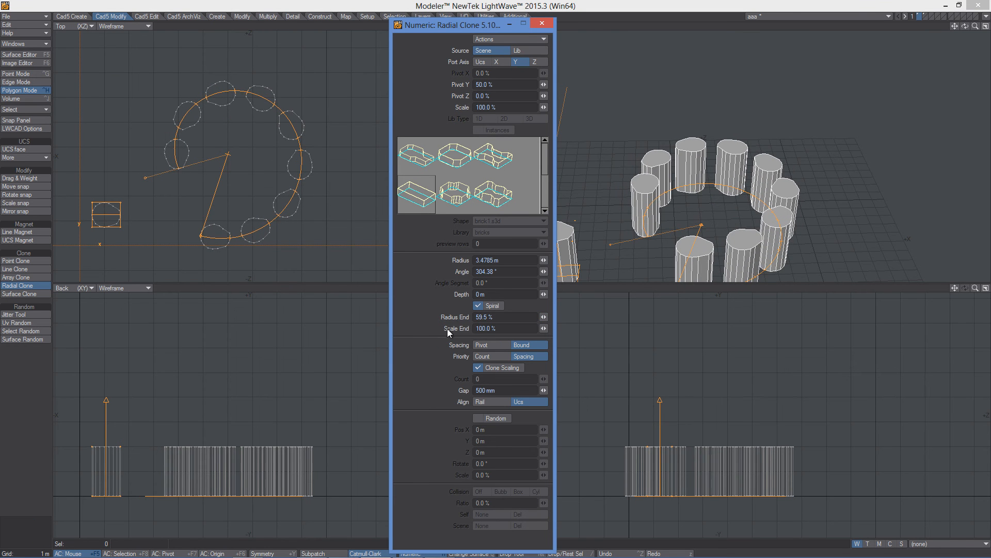
drag(544, 328, 528, 328)
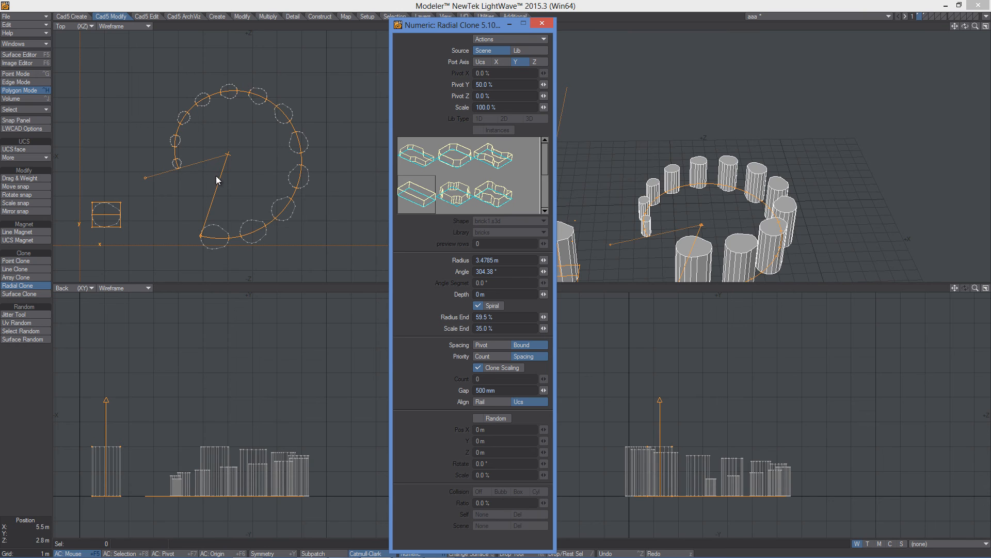
- Raise the spiral's Depth to about 3.3 m in the back view
mouse_move(246, 426)
mouse_down()
mouse_move(243, 354)
mouse_move(243, 414)
mouse_up()
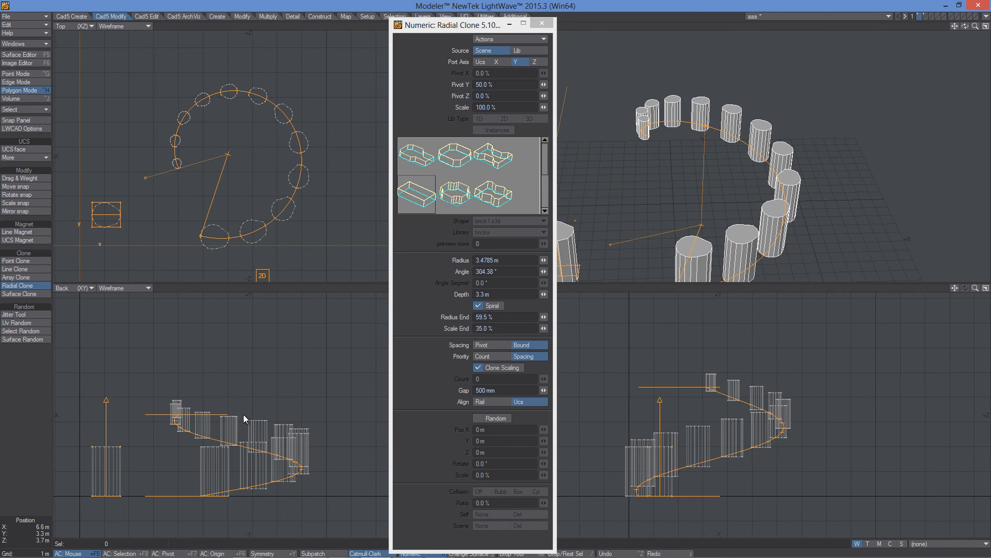
alt+drag(697, 228, 730, 148)
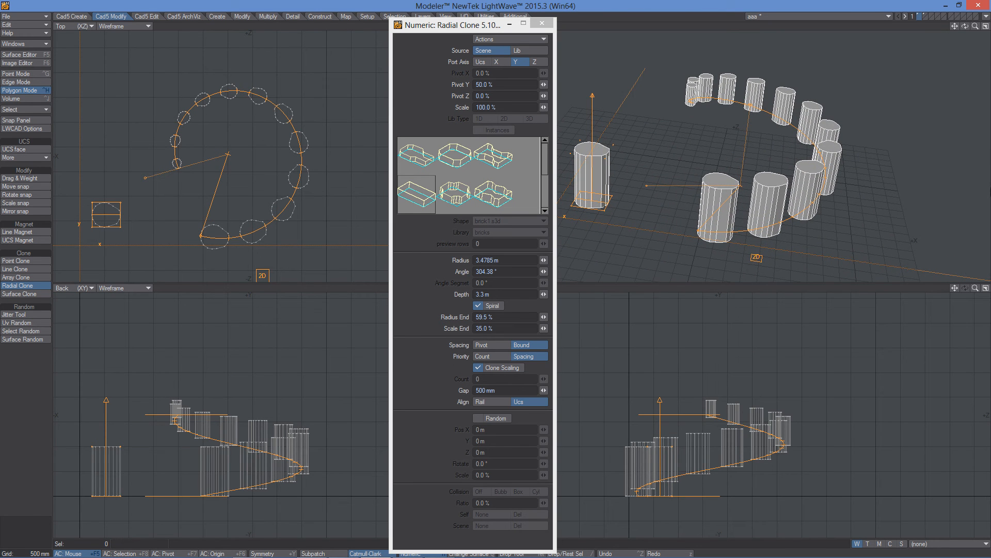
alt+drag(739, 382, 684, 393)
click(479, 367)
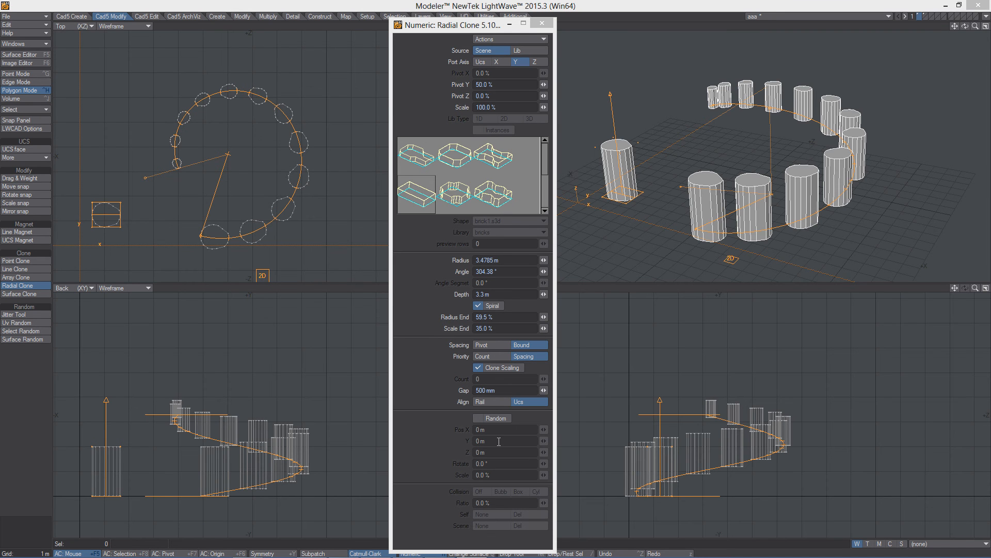
alt+drag(753, 170, 775, 153)
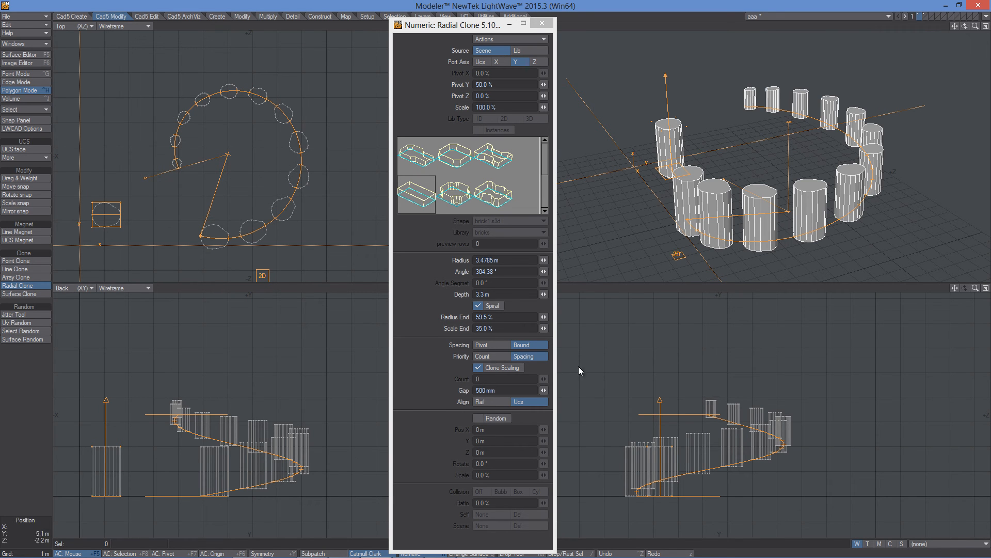
alt+drag(744, 166, 747, 162)
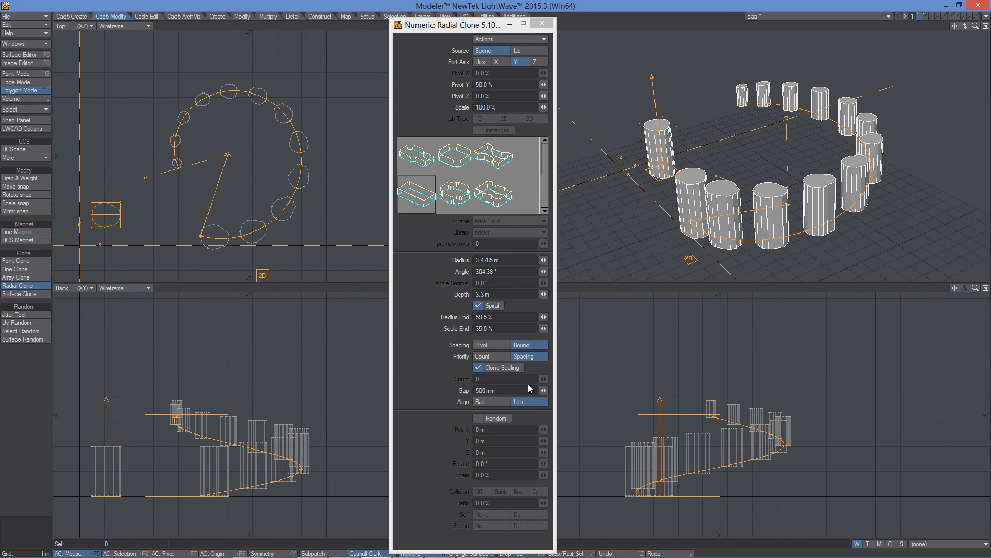
- Compare Rail and Ucs Align modes on the spiral clones, setting Align to Rail
click(519, 403)
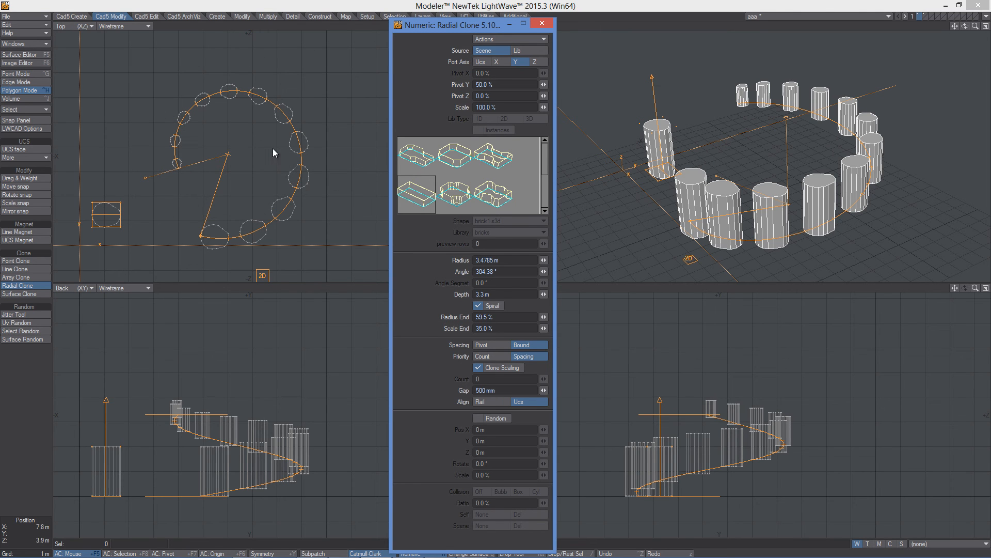
click(486, 400)
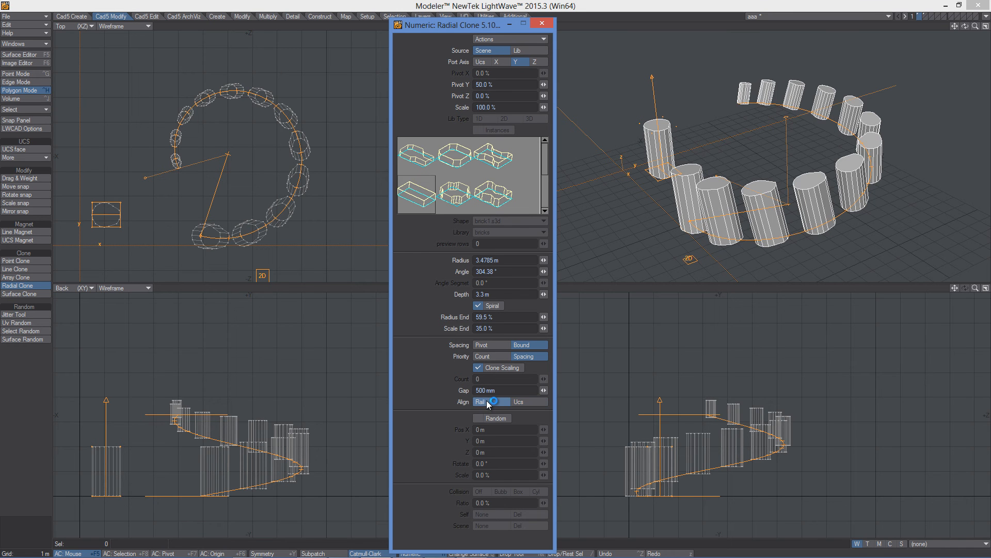
alt+drag(759, 158, 754, 214)
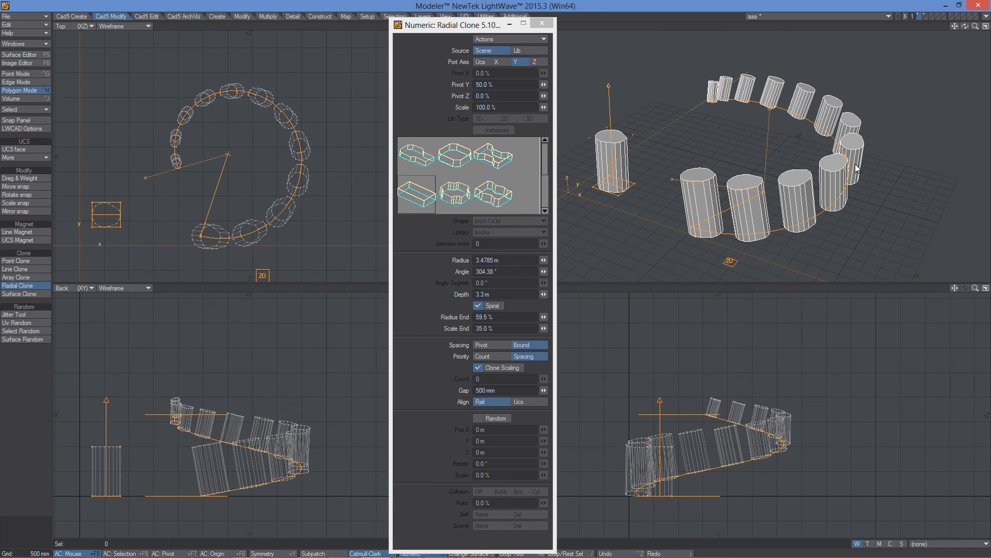
alt+drag(815, 176, 733, 173)
click(519, 401)
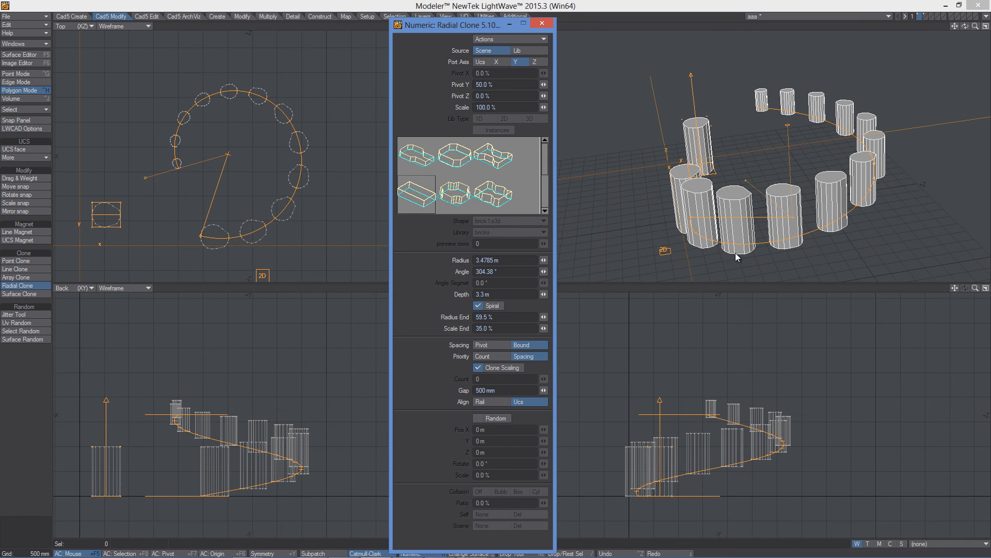
click(488, 399)
alt+drag(704, 171, 732, 136)
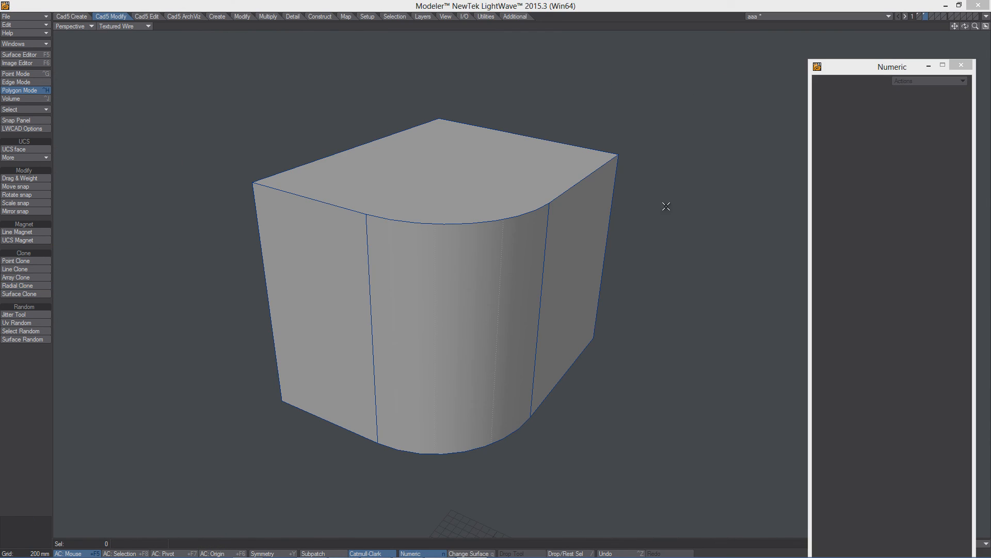
- Start Surface Clone and select the block's side faces to scatter library bricks across them, then clear the selection
click(23, 293)
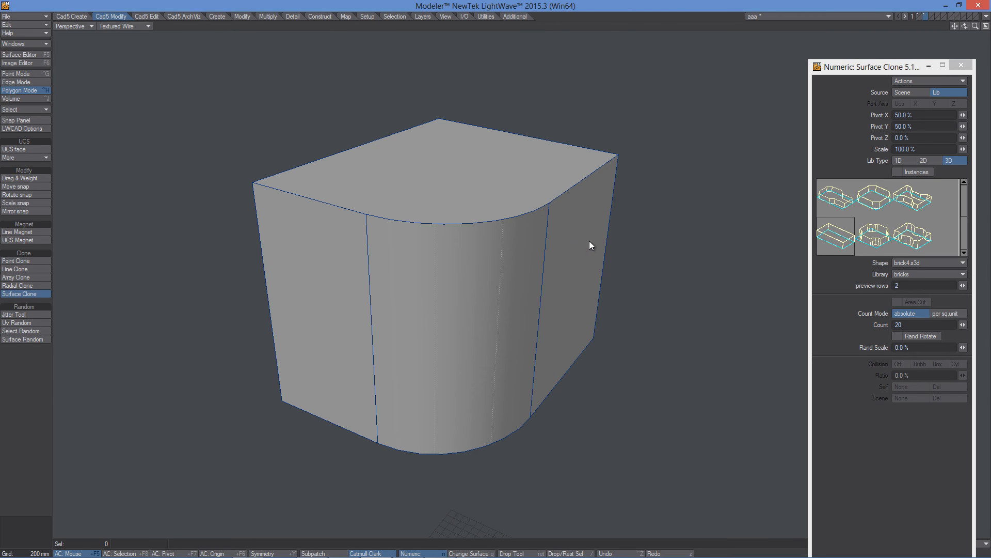
click(578, 229)
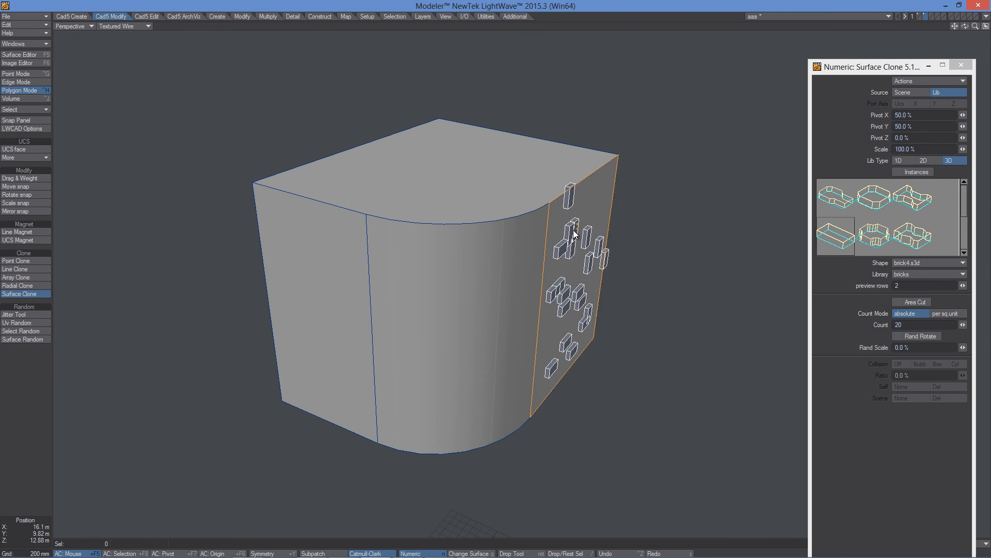
click(472, 275)
click(312, 272)
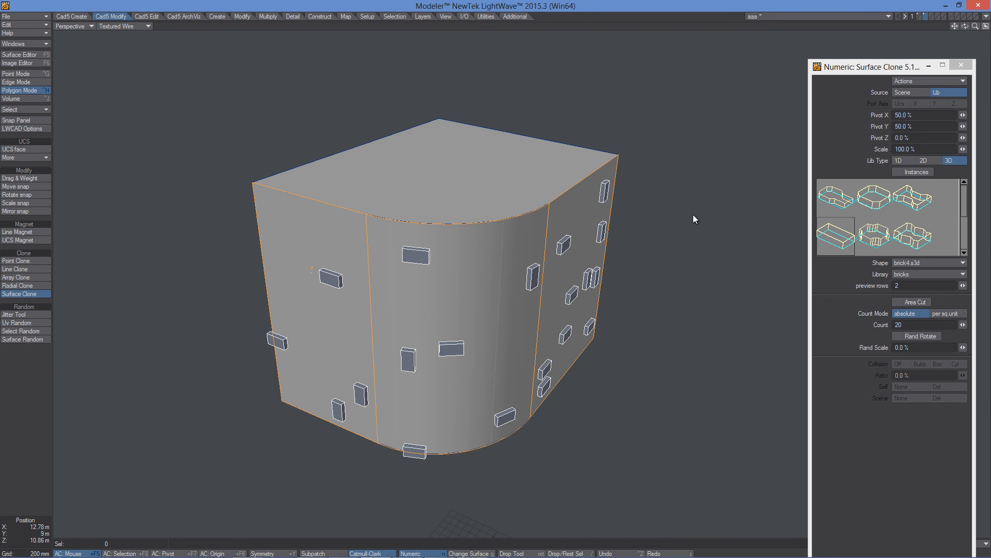
click(439, 171)
key(/)
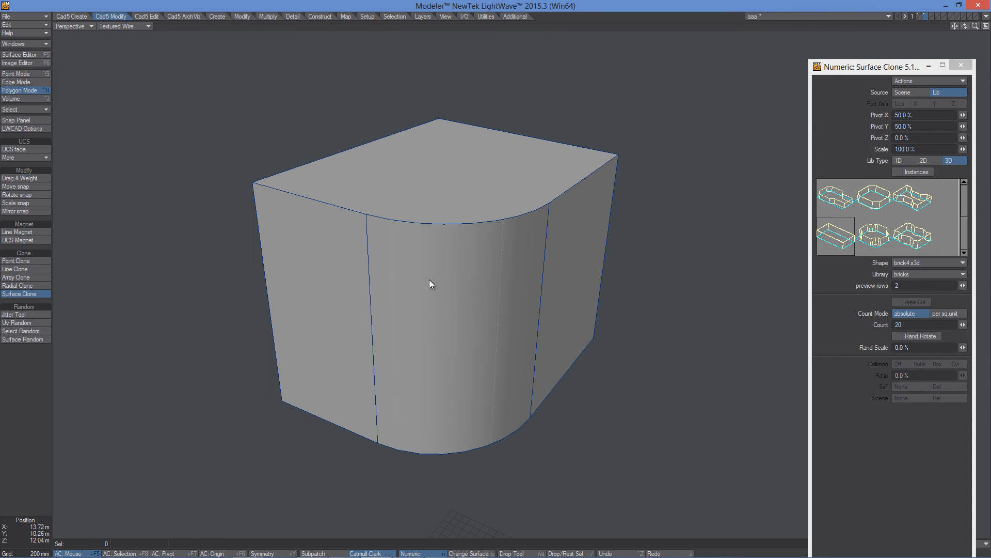
- Select the block's front-left face to clone bricks onto it and toggle Area Cut on and off
click(430, 290)
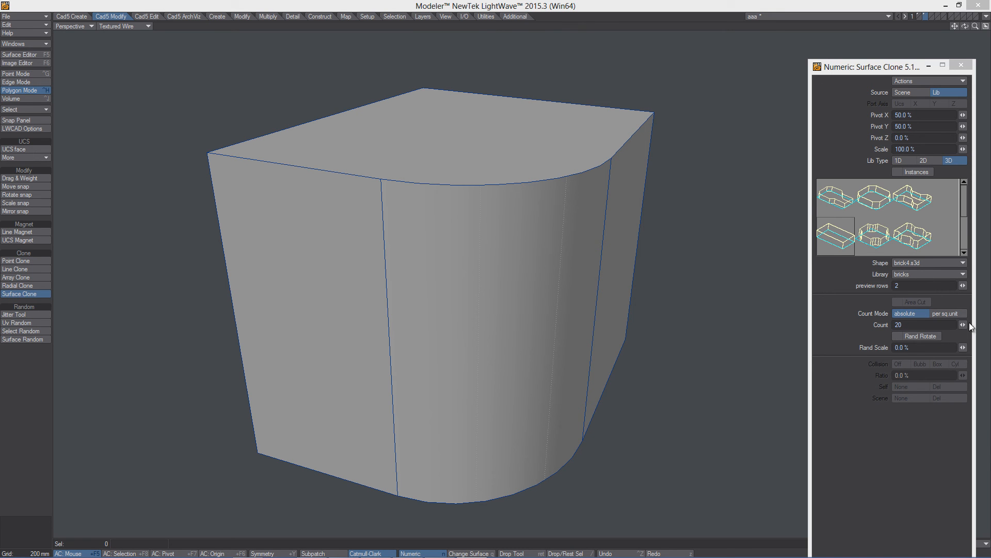
click(323, 303)
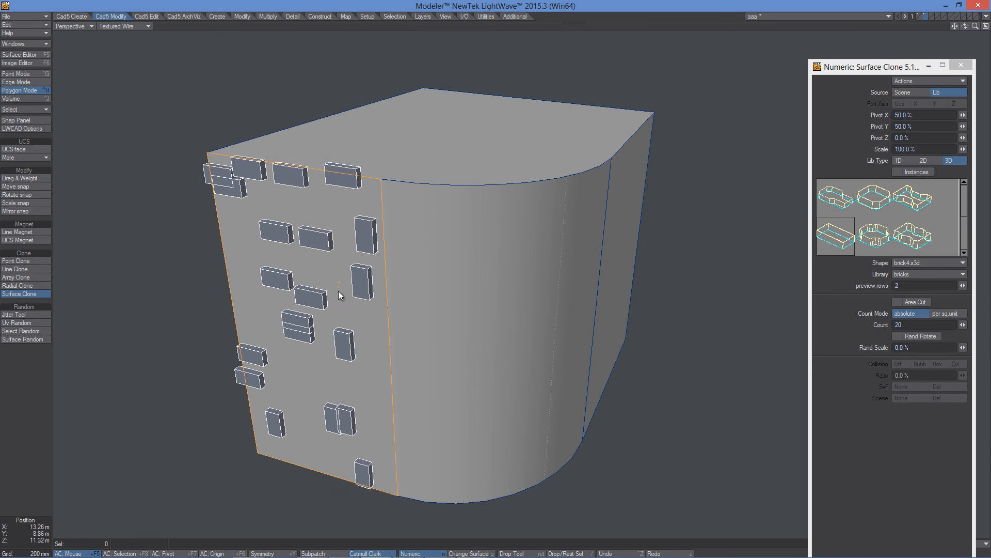
click(897, 302)
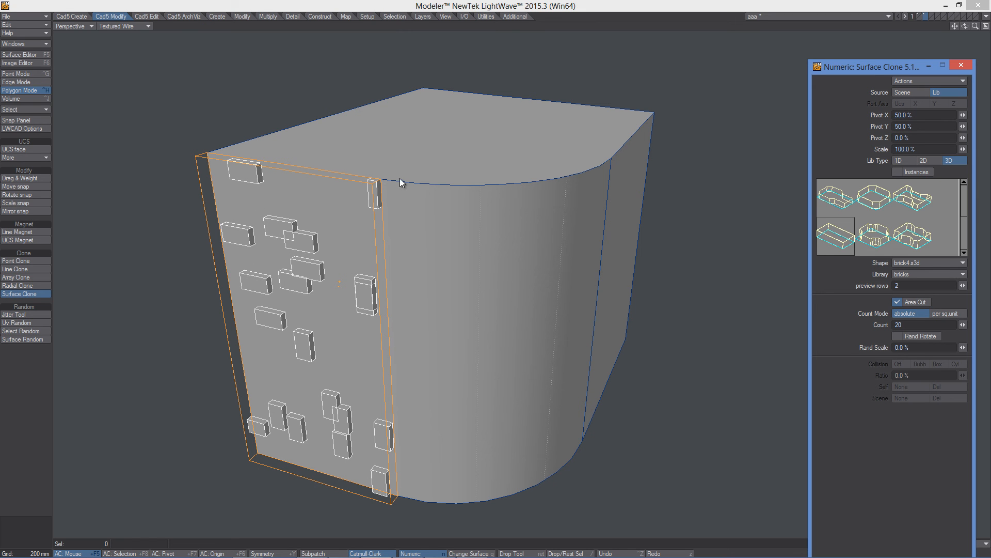
click(897, 303)
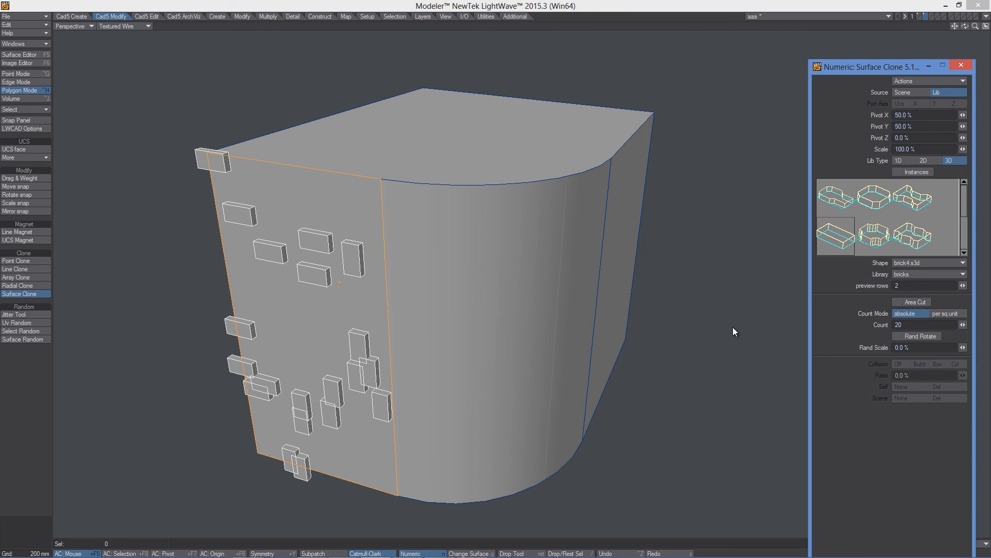
- Add the curved side face and the top face to the selection so bricks scatter across them too
click(464, 293)
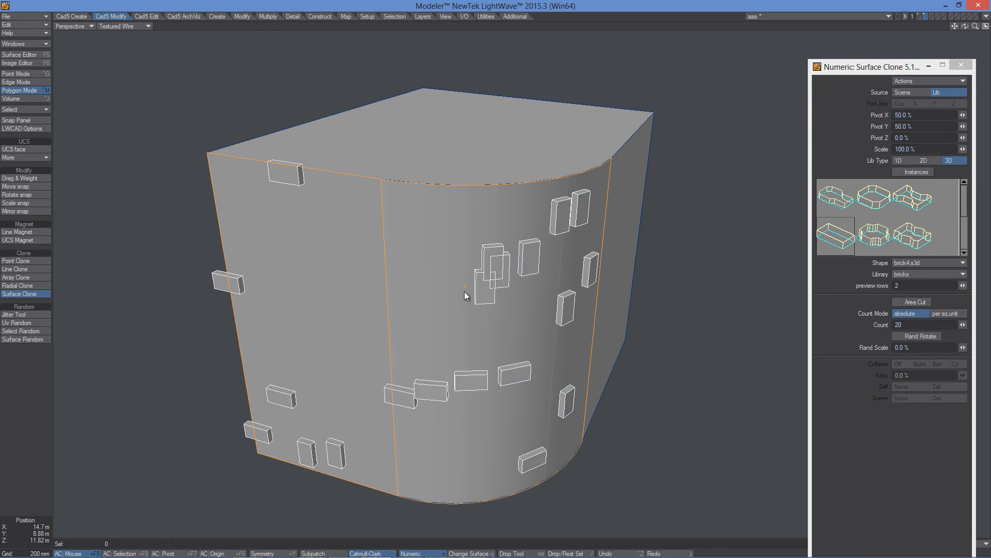
click(438, 150)
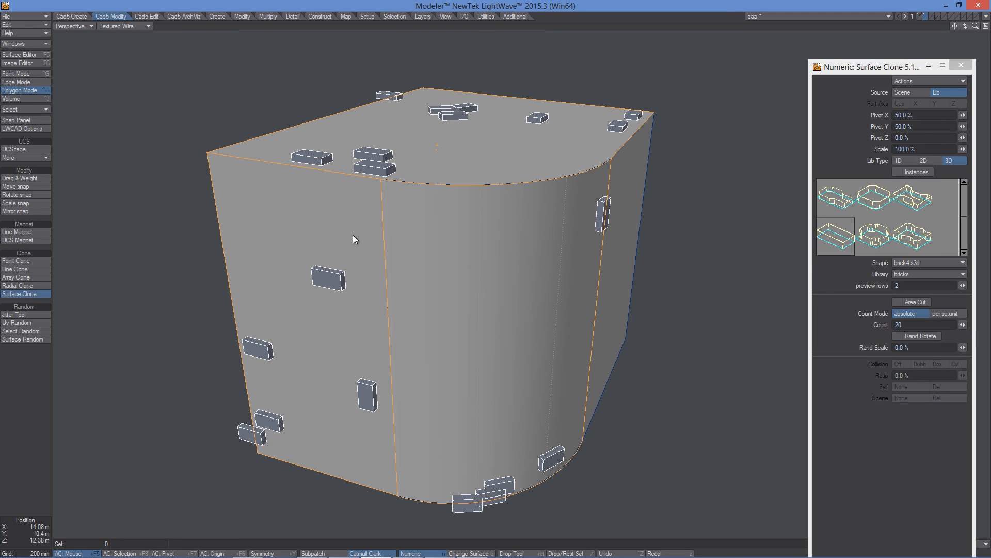
- Switch Count Mode to per sq unit and set the brick Count to 7
click(963, 324)
mouse_move(963, 325)
mouse_down()
mouse_move(978, 325)
mouse_move(953, 315)
mouse_up()
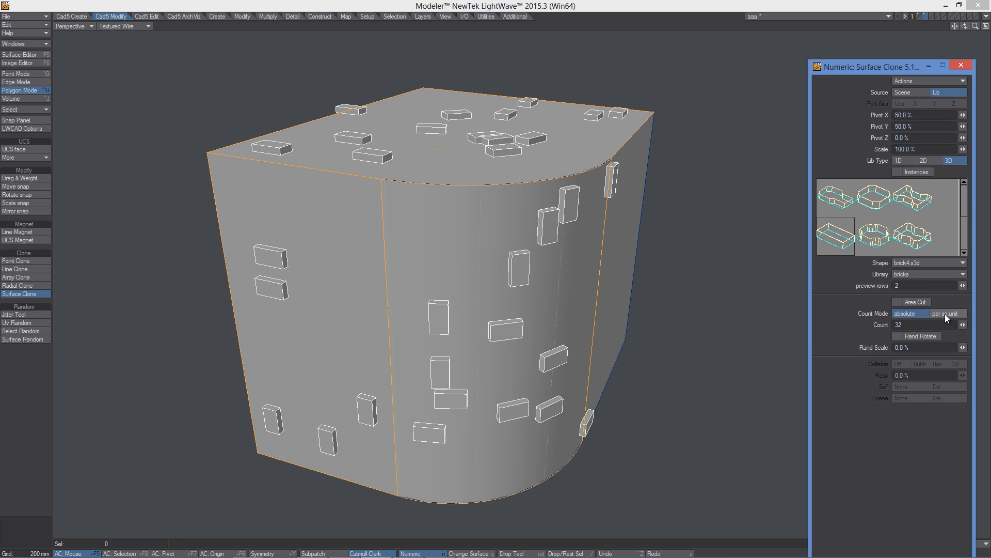
click(945, 313)
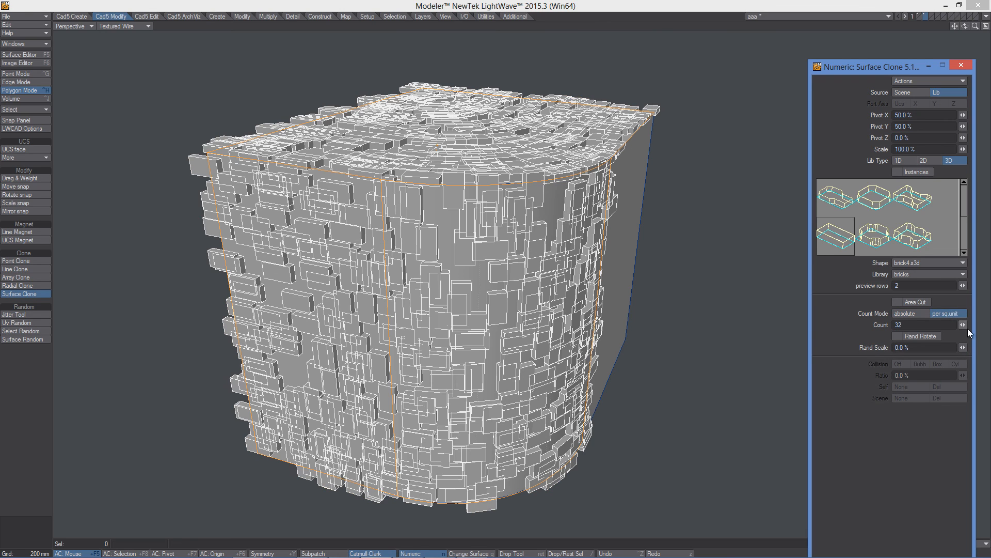
drag(963, 325, 80, 258)
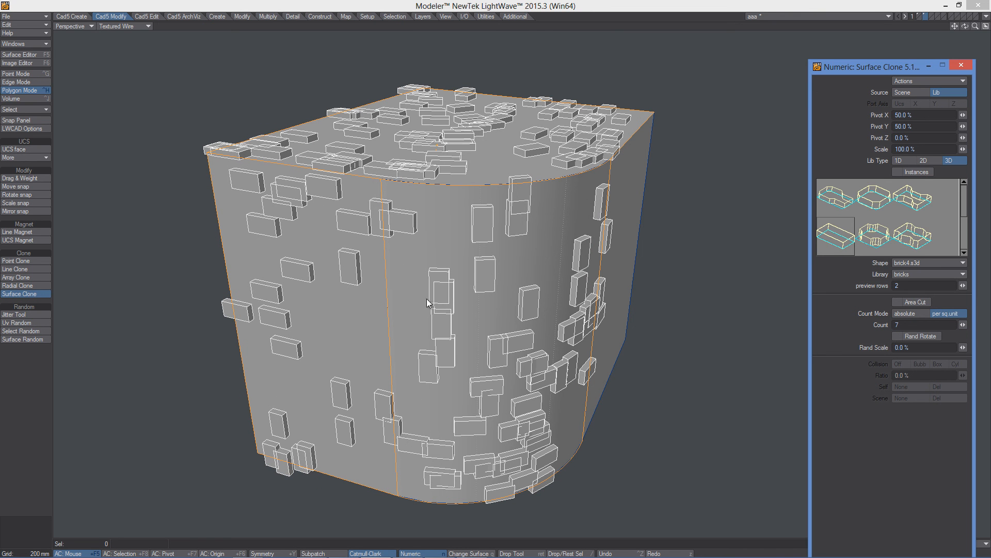
- Turn on Rand Rotate and set Rand Scale to 91.5% for the scattered bricks
click(897, 336)
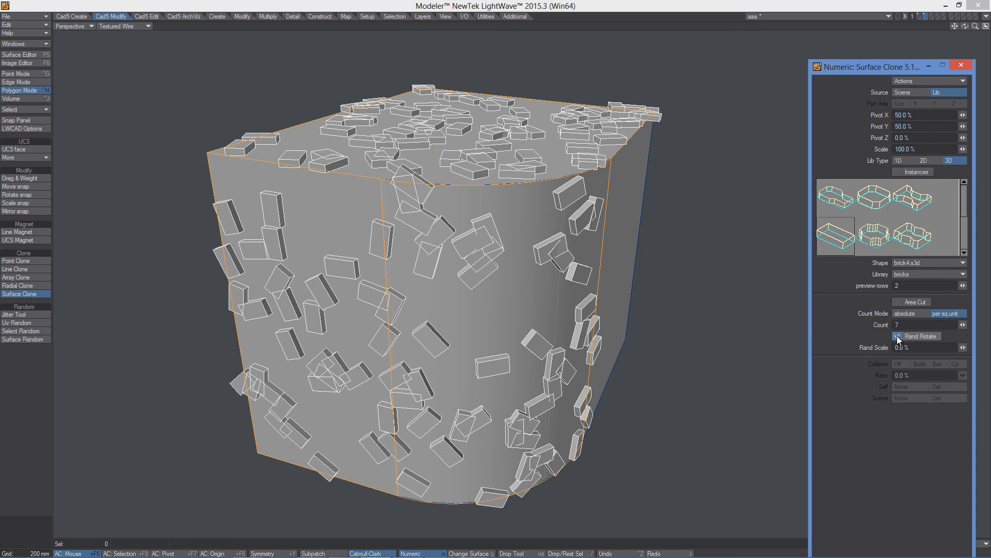
drag(962, 347, 976, 347)
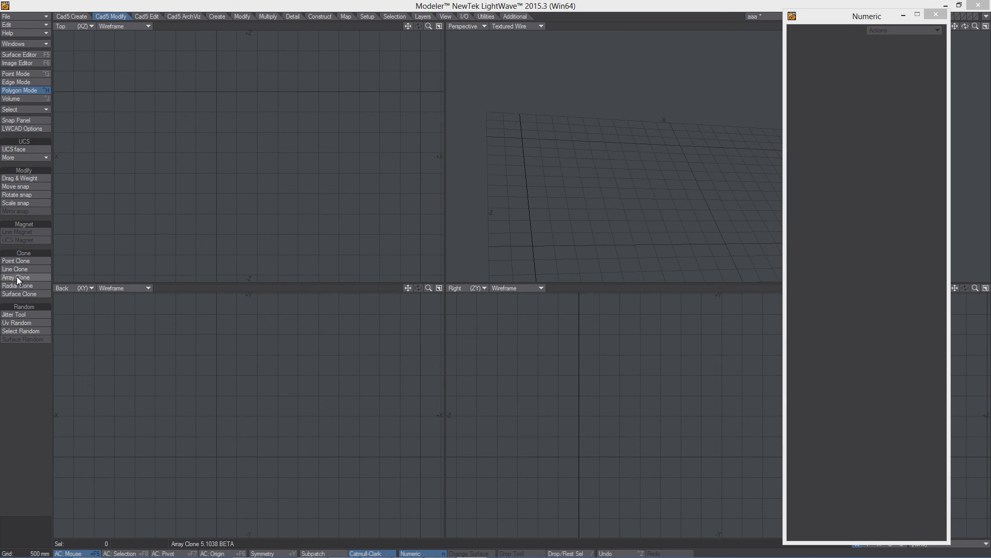
- Start Array Clone and drag a 10 by 15 brick array about 5.35 m by 4.35 m in the top view
click(17, 278)
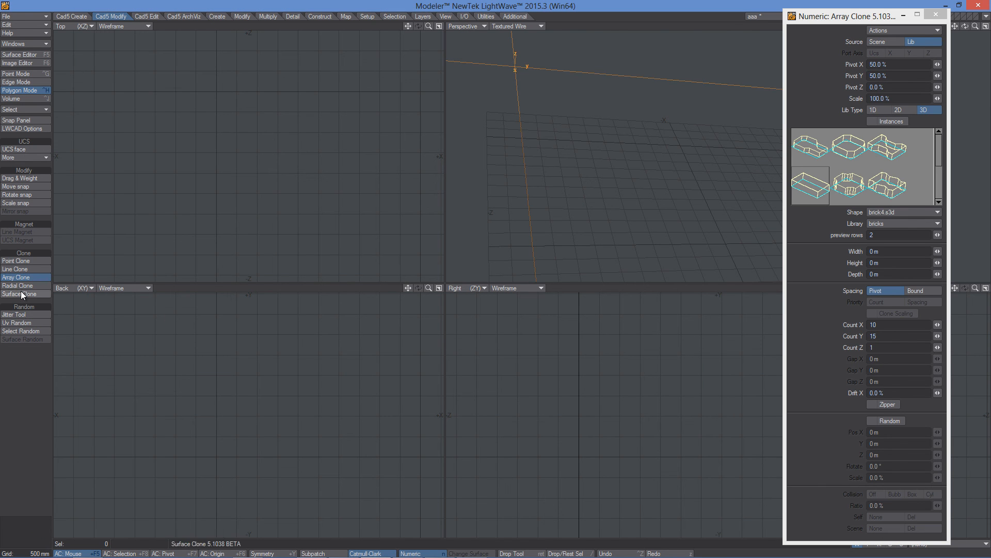
click(145, 240)
mouse_move(145, 241)
mouse_down()
mouse_move(221, 237)
mouse_move(383, 259)
mouse_up()
drag(214, 196, 166, 62)
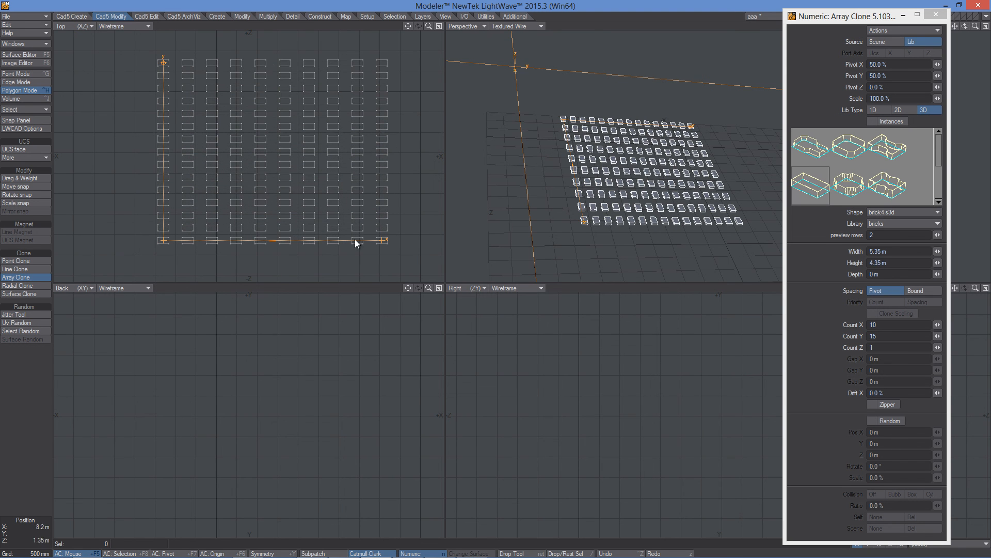
- Turn on Random offsets for the brick array
click(872, 420)
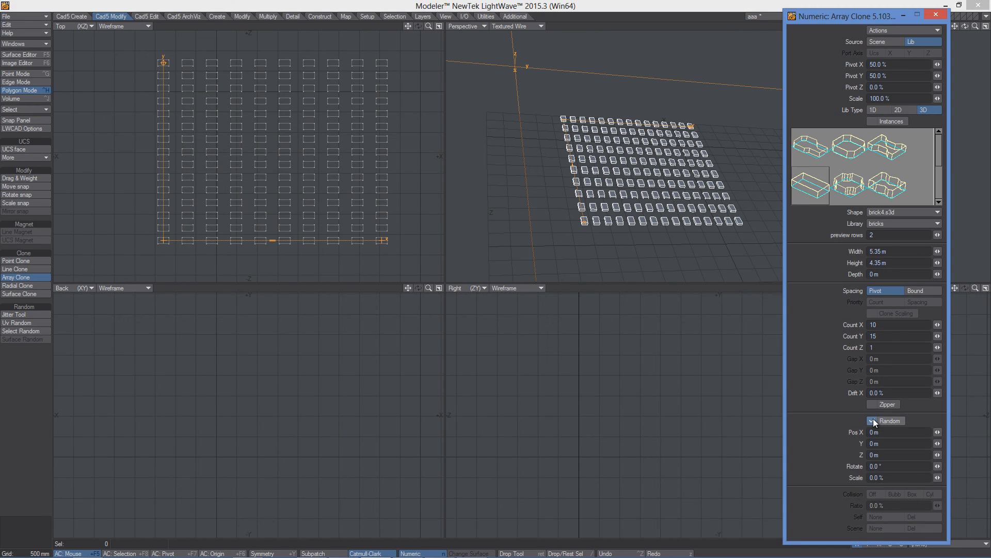
drag(938, 432, 937, 477)
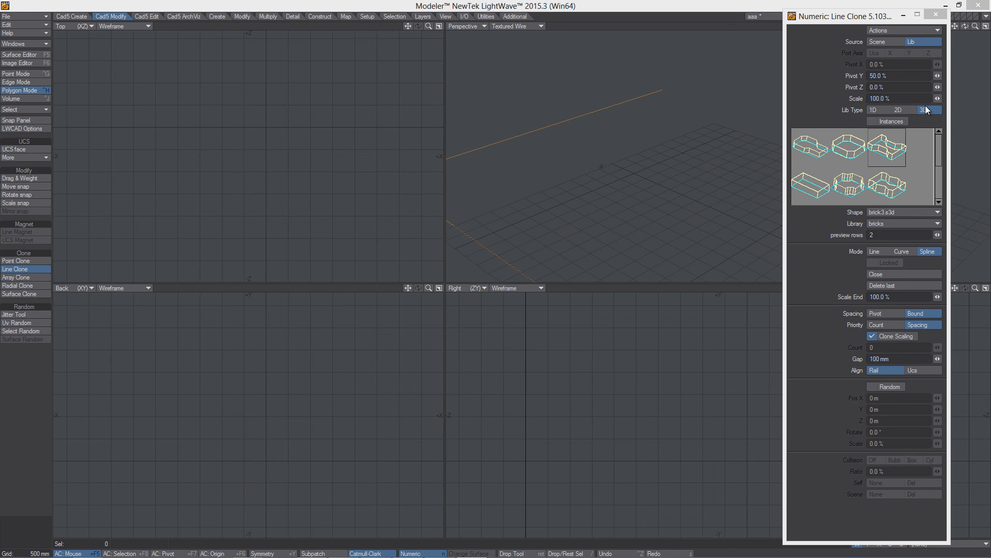
- In Line Clone, enable Instances and draw a curved spline of bricks in the top view
click(873, 121)
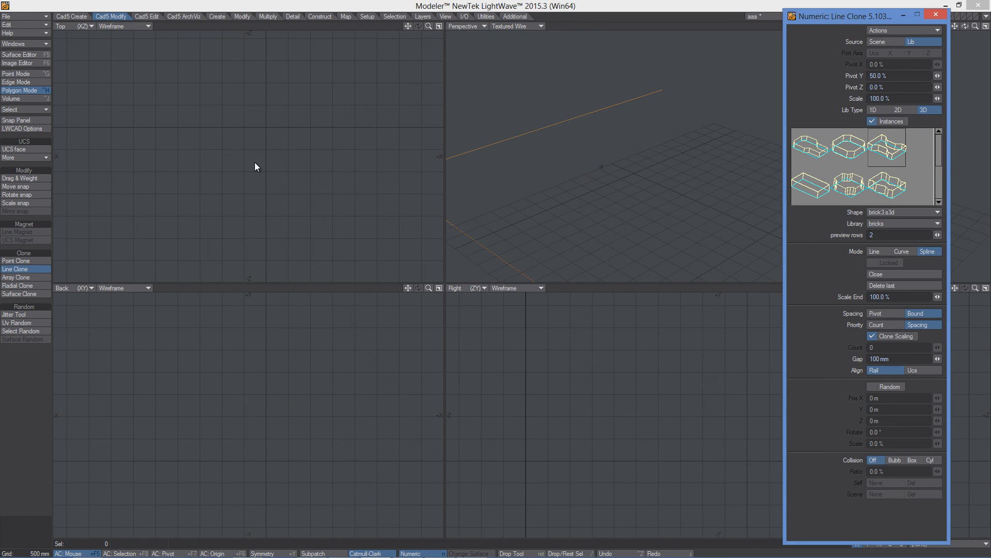
drag(154, 212, 240, 243)
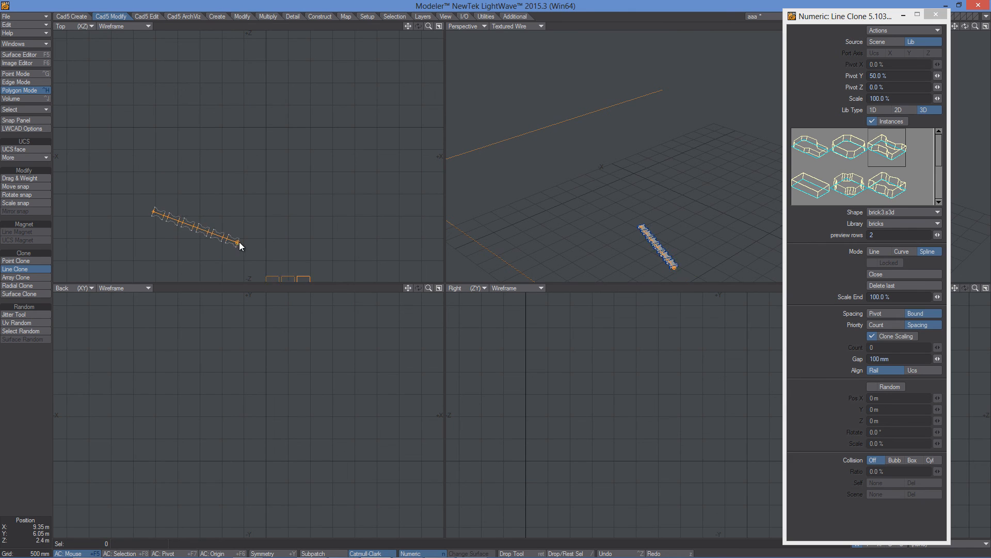
mouse_move(296, 191)
mouse_down()
mouse_move(304, 180)
mouse_move(290, 88)
mouse_up()
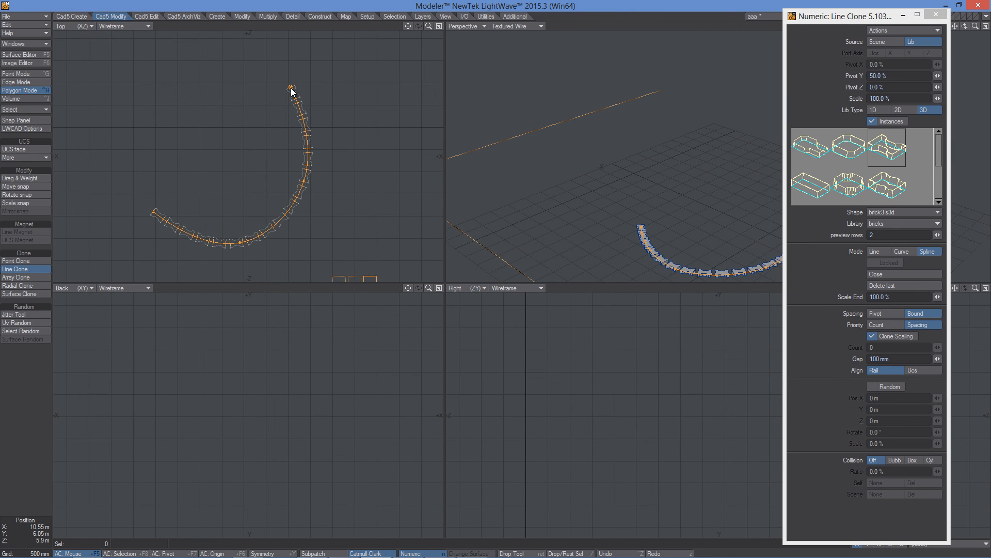
drag(250, 166, 245, 132)
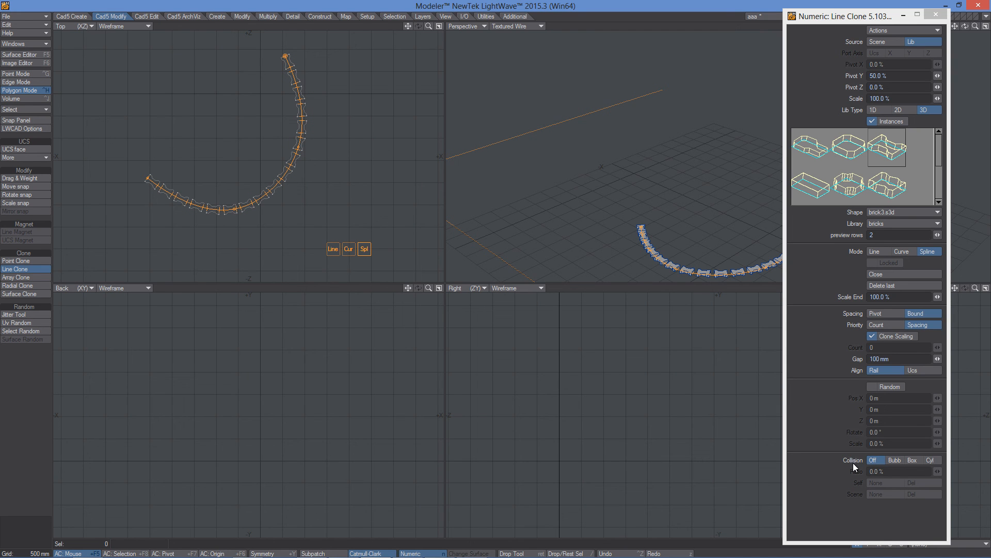
- Compare the Bubble, Box and Cylinder collision modes on the brick spline, settling on Box
click(893, 458)
click(919, 461)
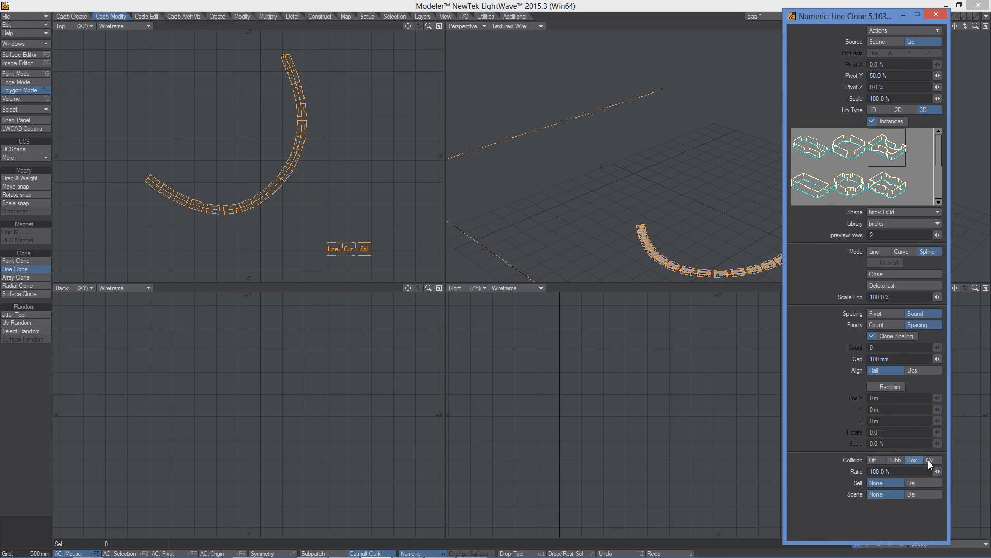
click(931, 459)
click(911, 461)
click(894, 459)
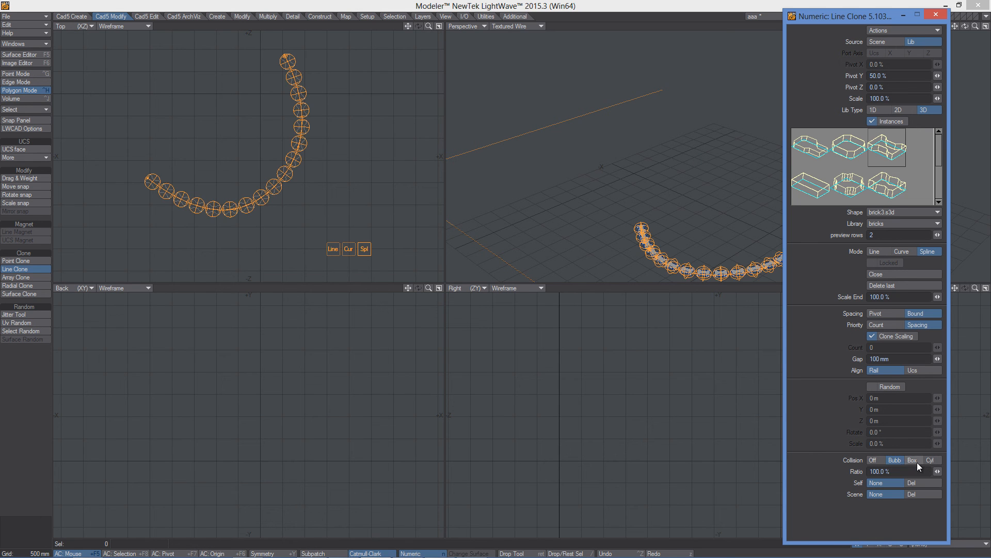
click(913, 460)
click(933, 459)
click(912, 460)
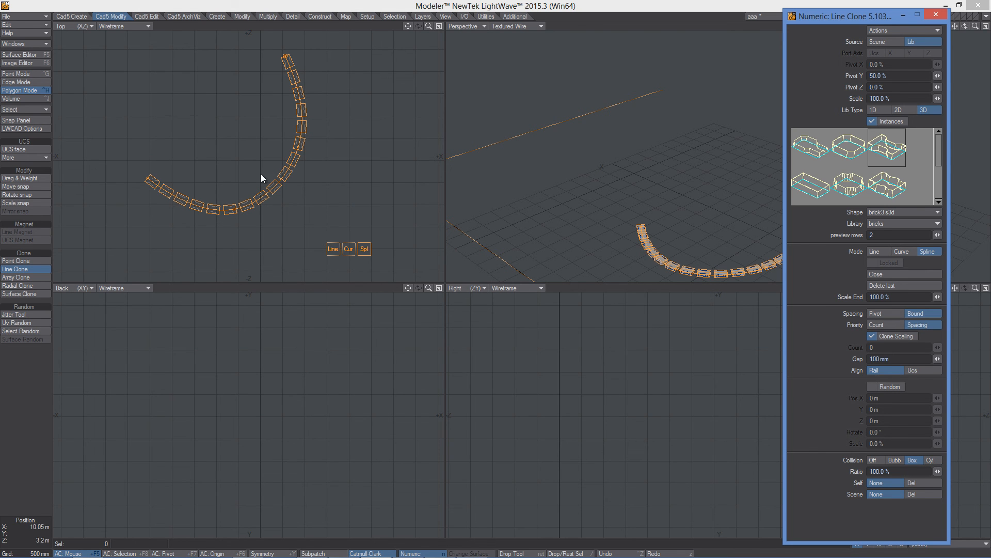
- Try a collision Ratio of 200% on the spline bricks and set it back to 100%
scroll(277, 178, up, 2)
drag(937, 471, 922, 472)
text(200)
key(Return)
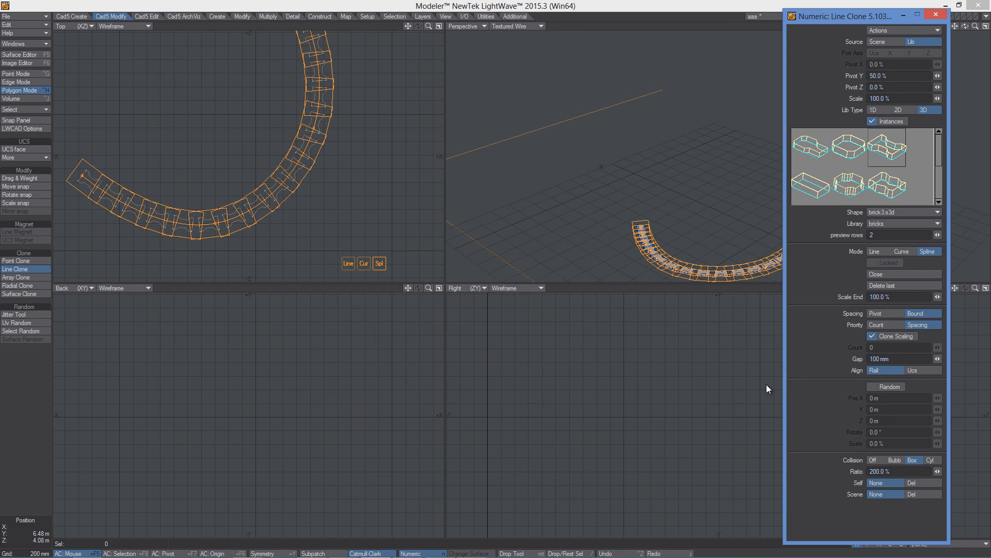
drag(937, 469, 886, 469)
scroll(316, 194, down, 1)
alt+drag(339, 176, 353, 205)
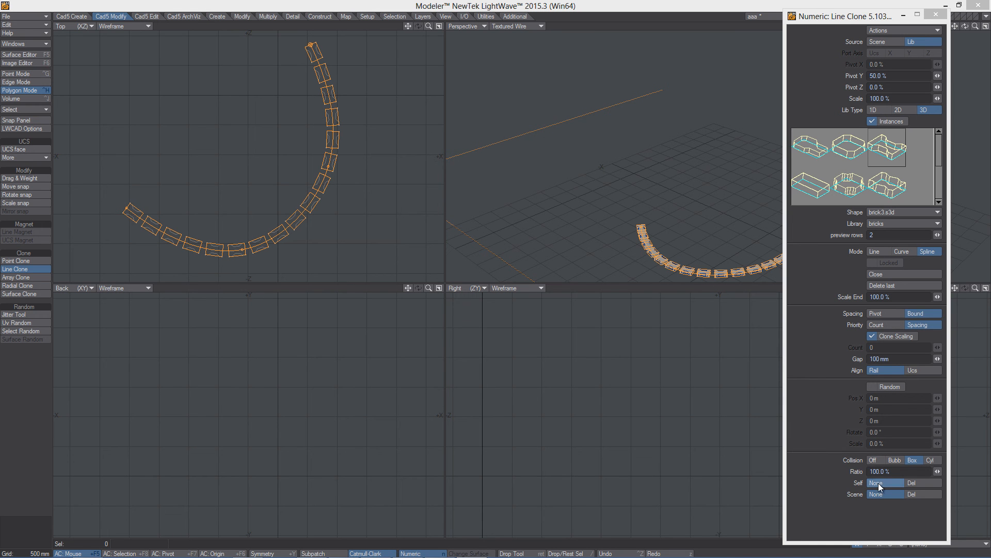
- Set Self collision to Del and extend the brick spline into a looping curve
click(916, 481)
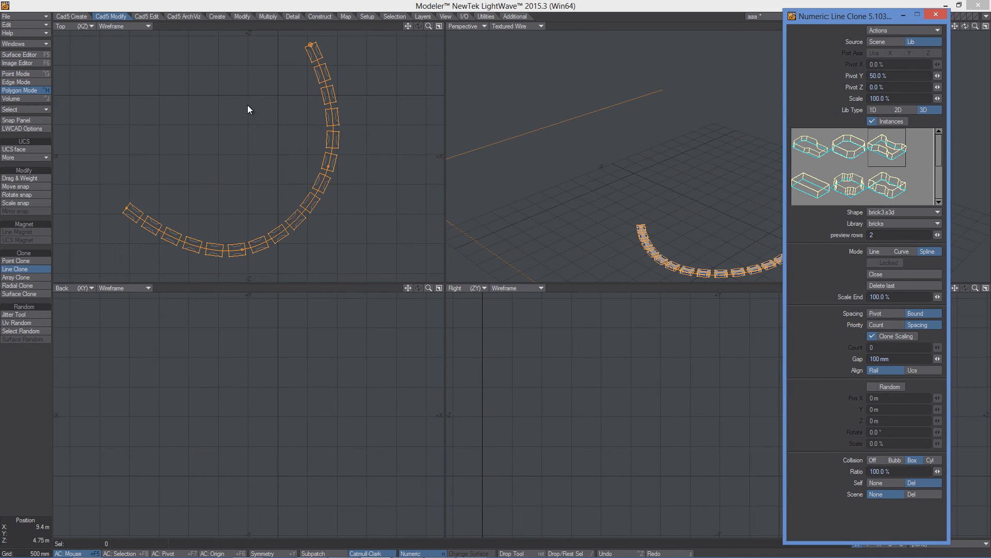
click(212, 89)
mouse_move(169, 73)
mouse_down()
mouse_move(168, 118)
mouse_move(213, 202)
mouse_move(255, 182)
mouse_move(271, 188)
mouse_move(281, 148)
mouse_move(346, 142)
mouse_move(382, 174)
mouse_move(398, 238)
mouse_move(415, 229)
mouse_move(420, 159)
mouse_move(420, 216)
mouse_move(400, 179)
mouse_move(420, 190)
mouse_move(400, 265)
mouse_move(408, 206)
mouse_move(404, 229)
mouse_up()
right_click(404, 229)
ctrl+alt+drag(346, 139, 309, 136)
alt+drag(309, 137, 274, 141)
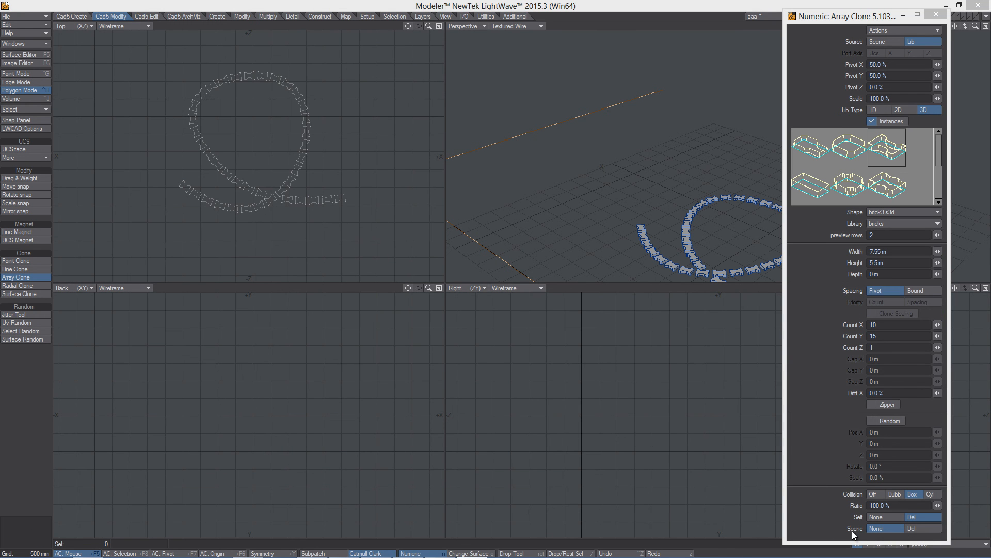
- Set Scene collision to Del and drag a 10 by 15 Array Clone of bricks about 7.55 by 5.5 m over the loop
click(918, 527)
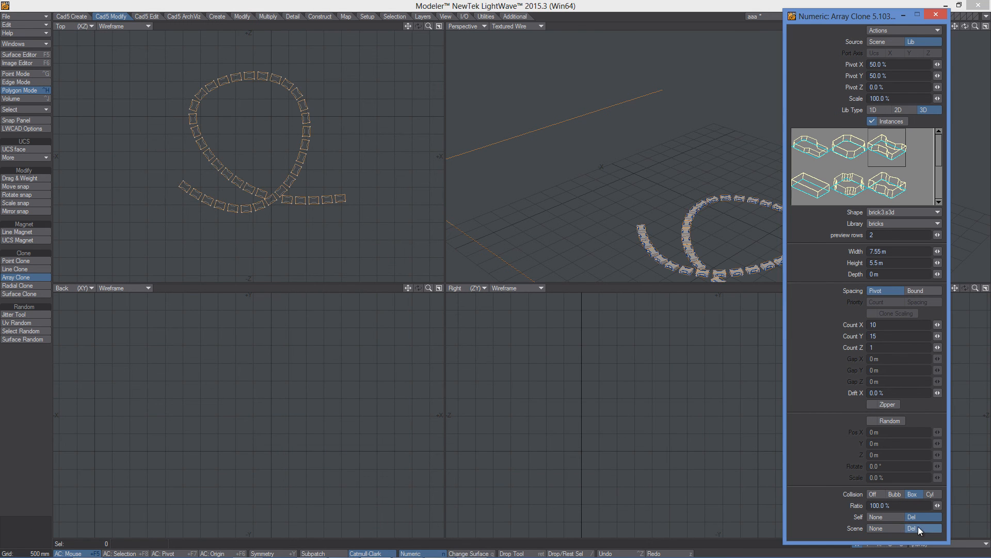
drag(127, 235, 126, 251)
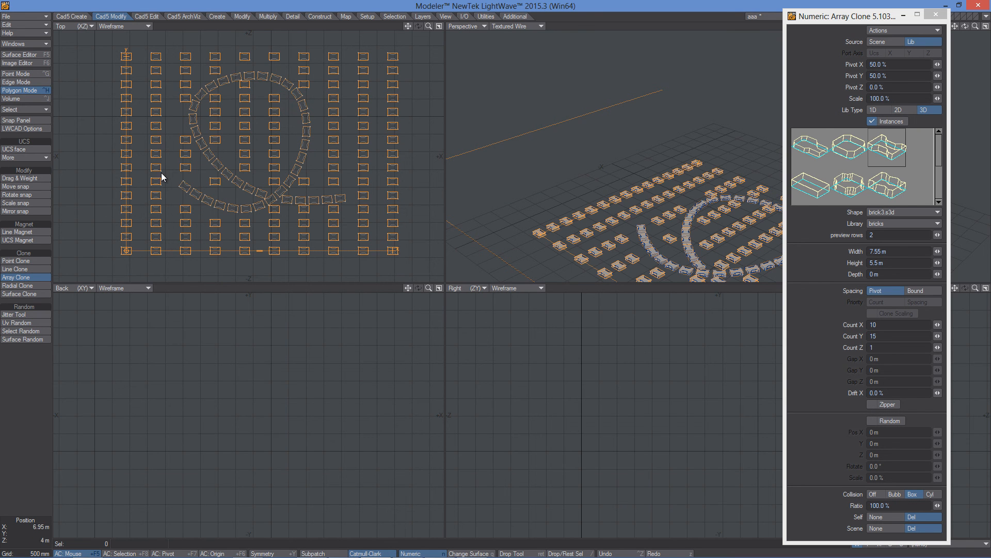
mouse_move(128, 259)
mouse_down()
mouse_move(122, 205)
mouse_move(117, 252)
mouse_up()
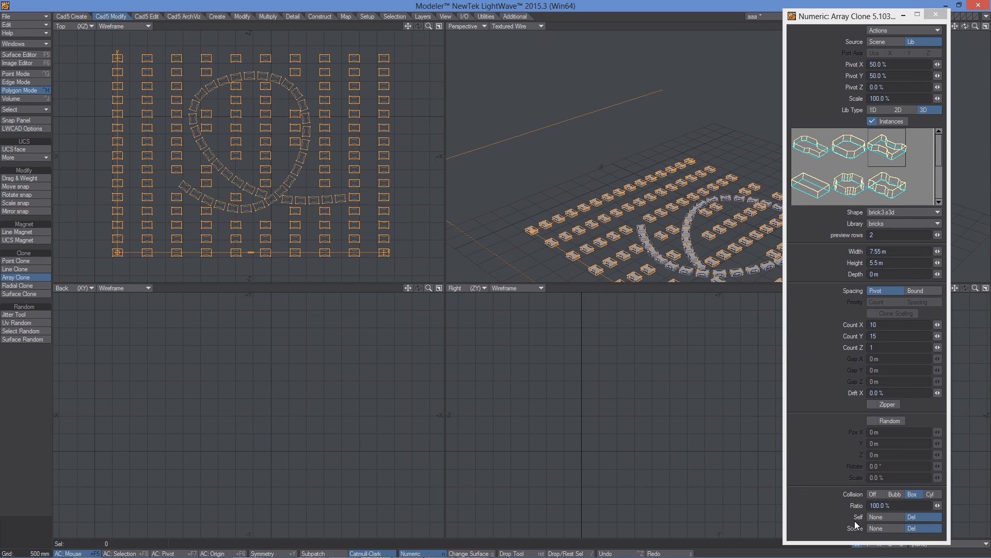